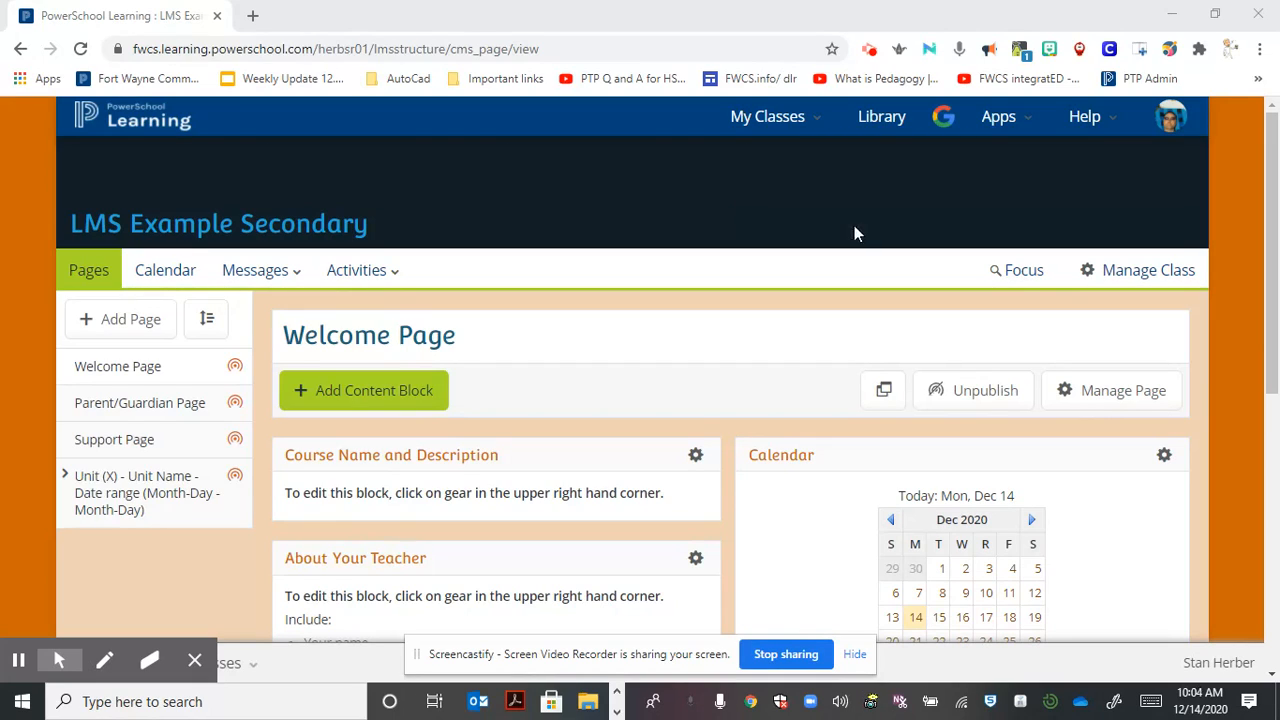
- Start saving the class as a new class with all page content and all listed items, using the existing Google Drive files
click(1153, 279)
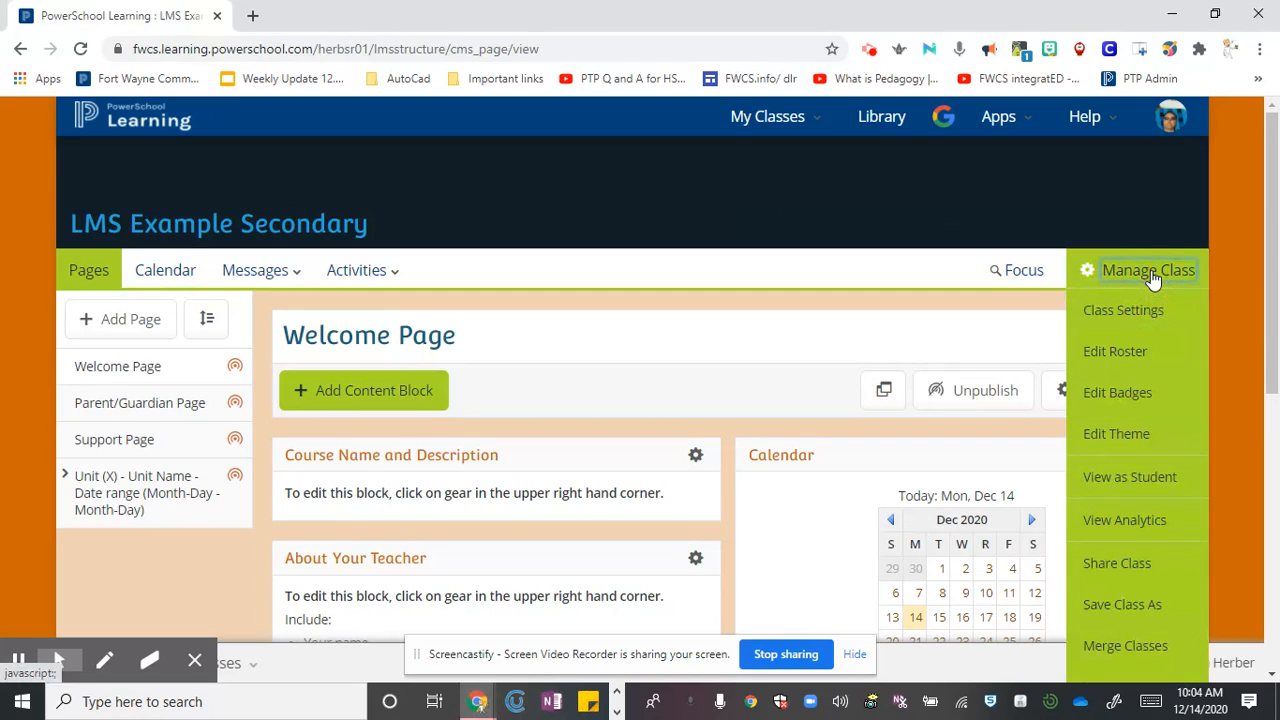
click(1124, 607)
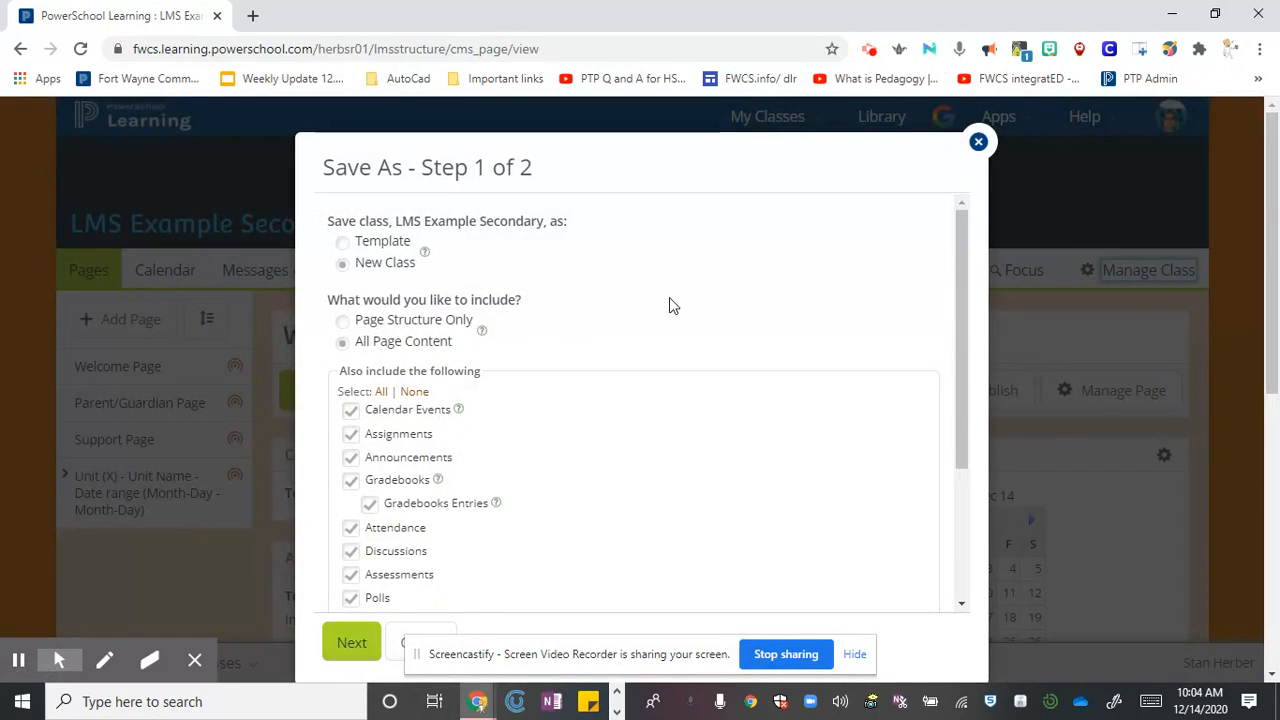
scroll(669, 300, down, 1)
scroll(640, 290, up, 1)
scroll(449, 363, down, 2)
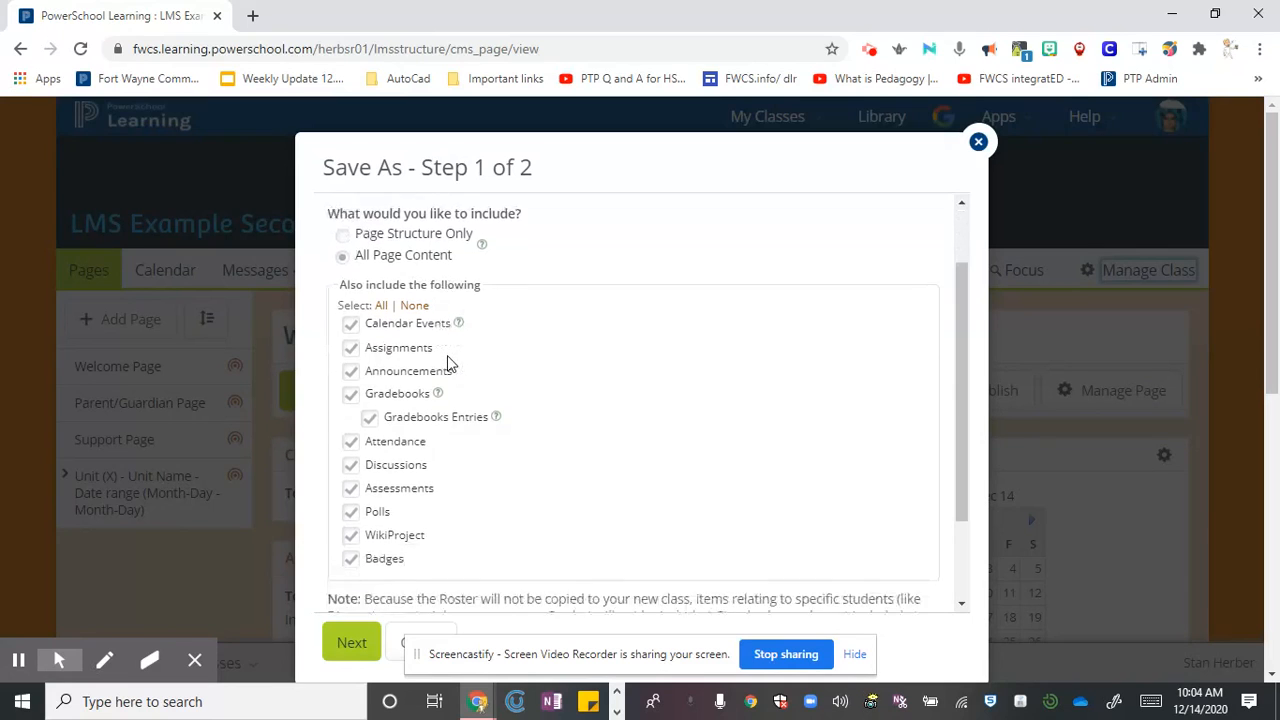
scroll(623, 340, up, 1)
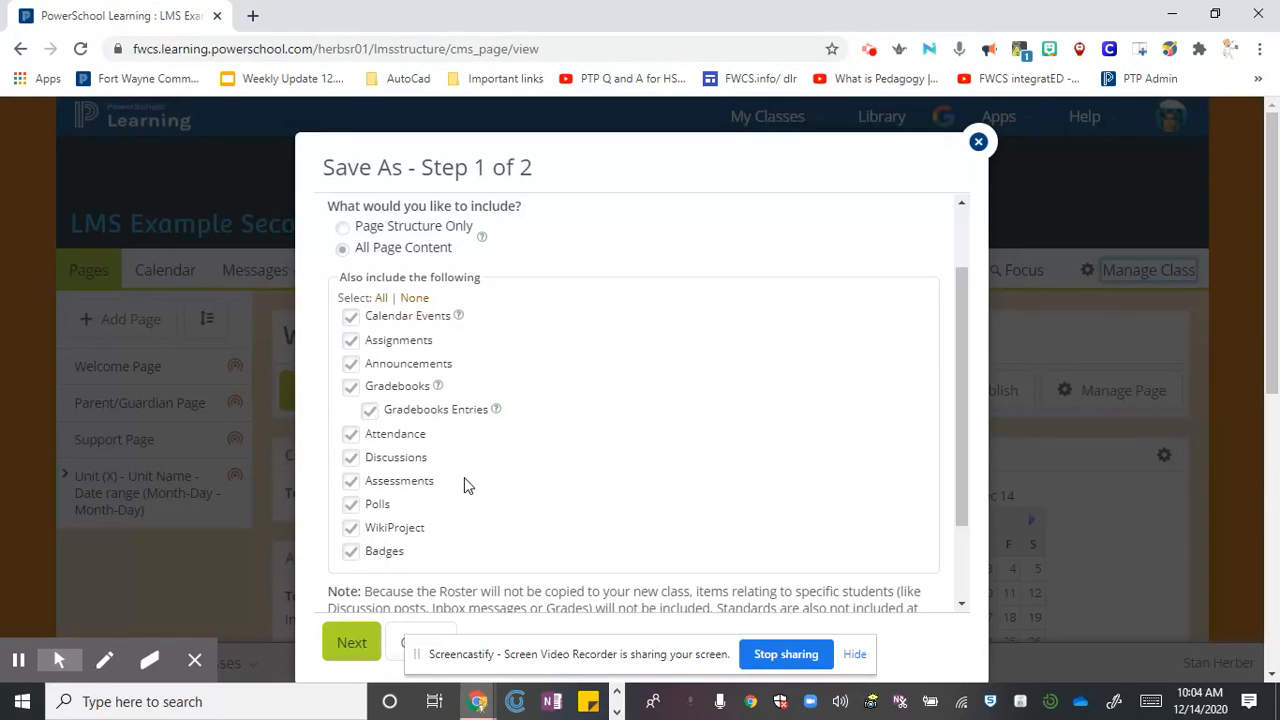
scroll(464, 479, down, 1)
scroll(440, 385, down, 1)
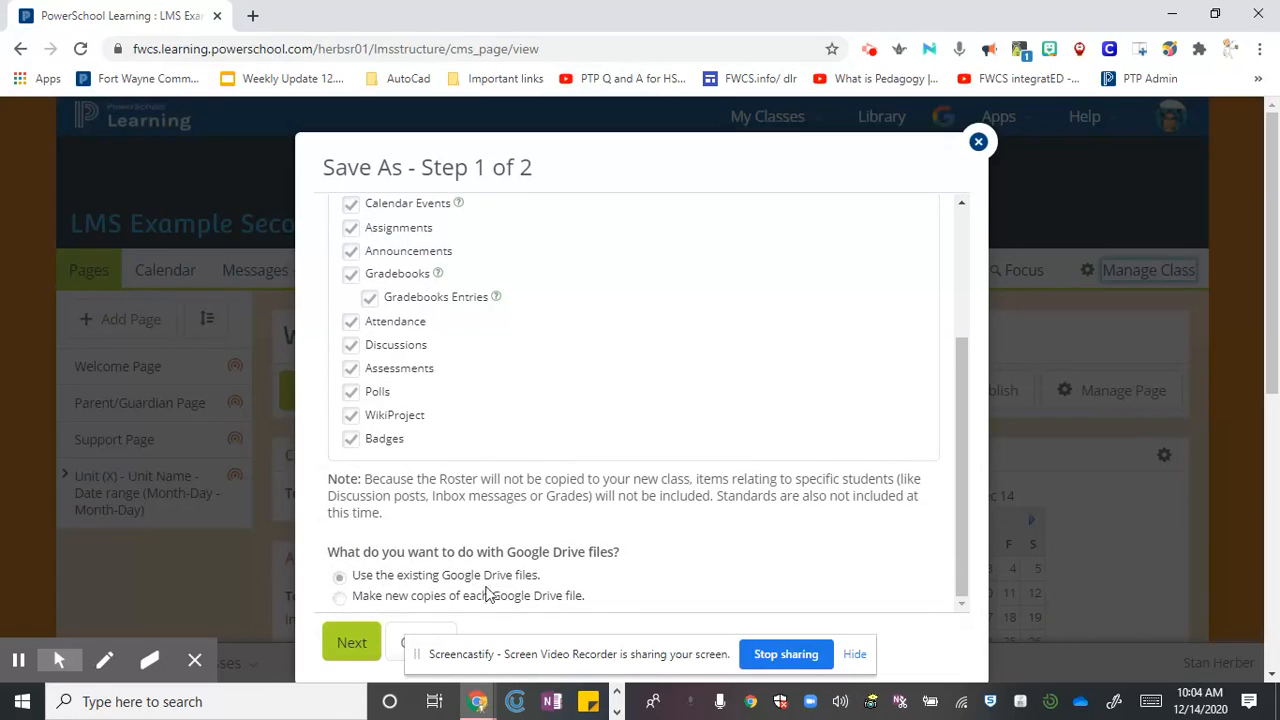
click(352, 645)
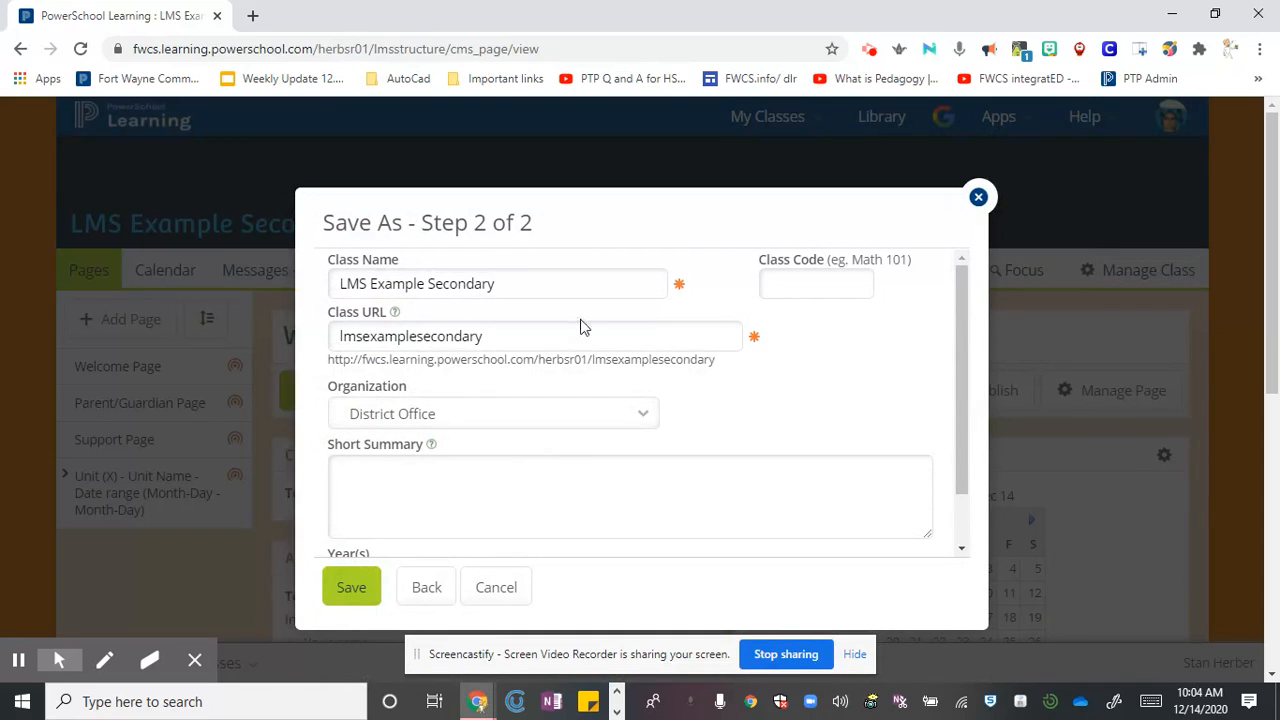
- Name the class copy LMS Example Secondary Semester 2, save it for District Office, and refresh its page to load the copied content
click(497, 286)
click(515, 323)
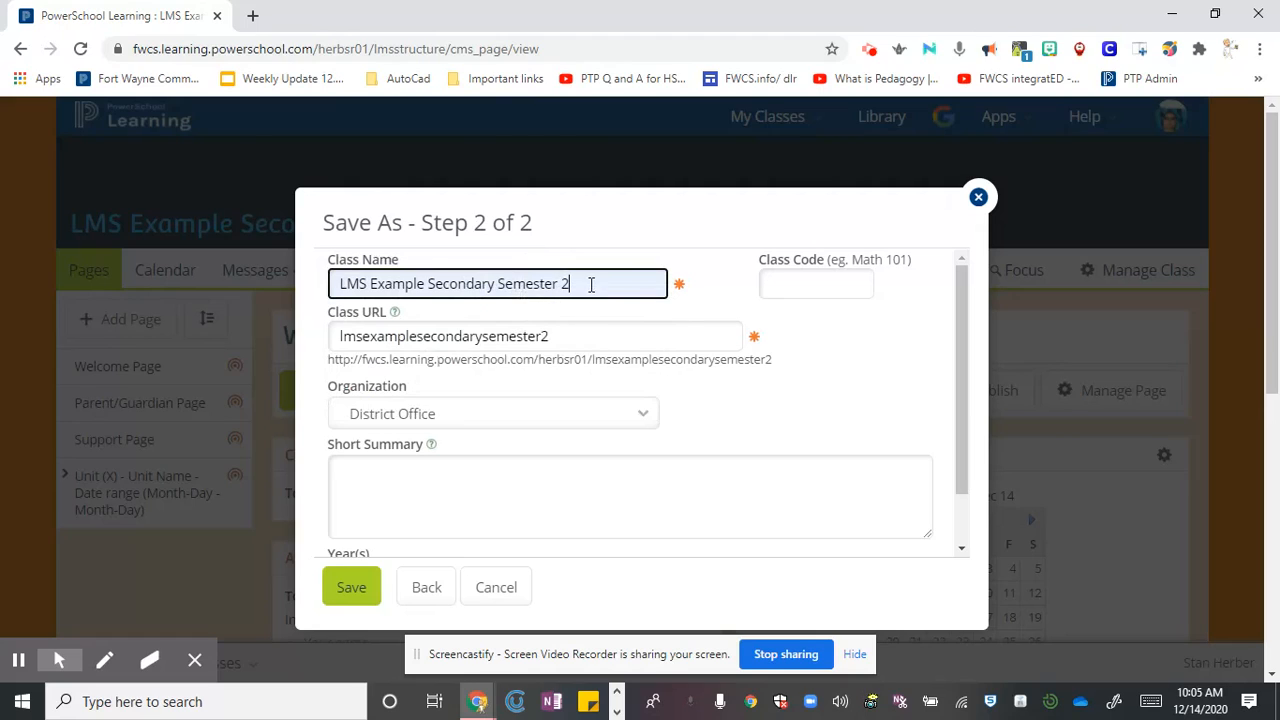
click(486, 420)
click(486, 420)
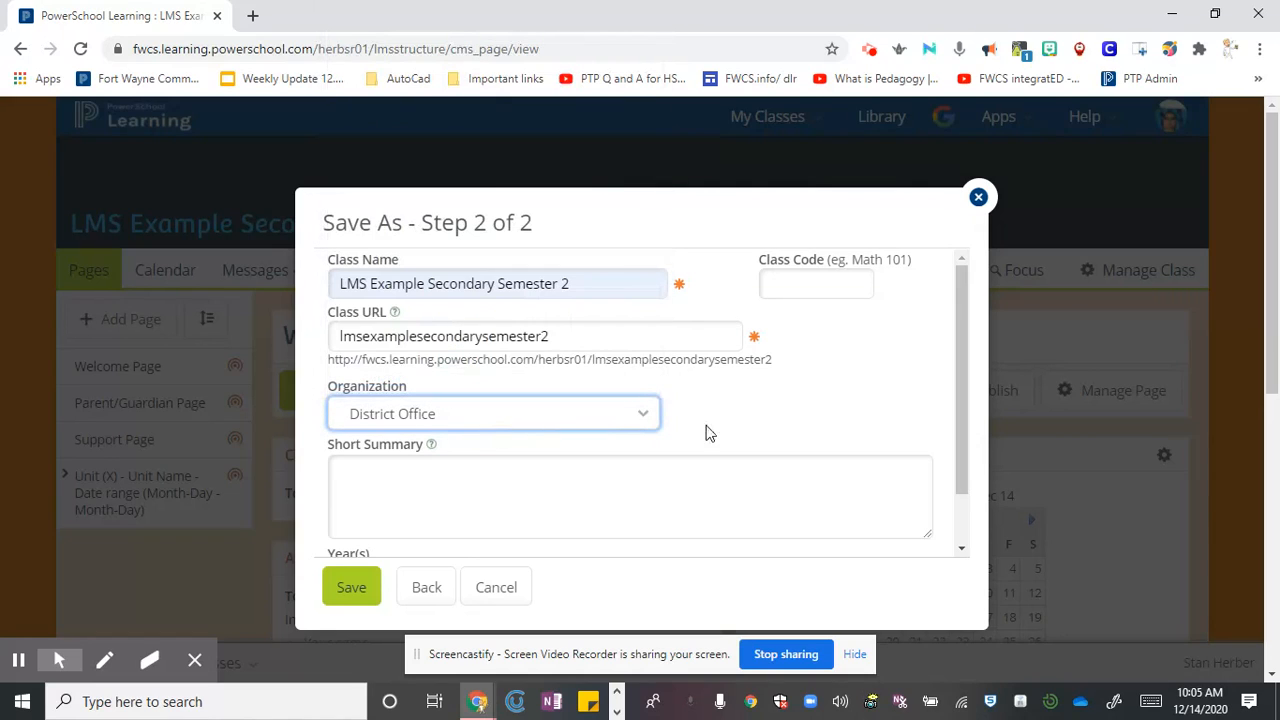
scroll(452, 462, down, 1)
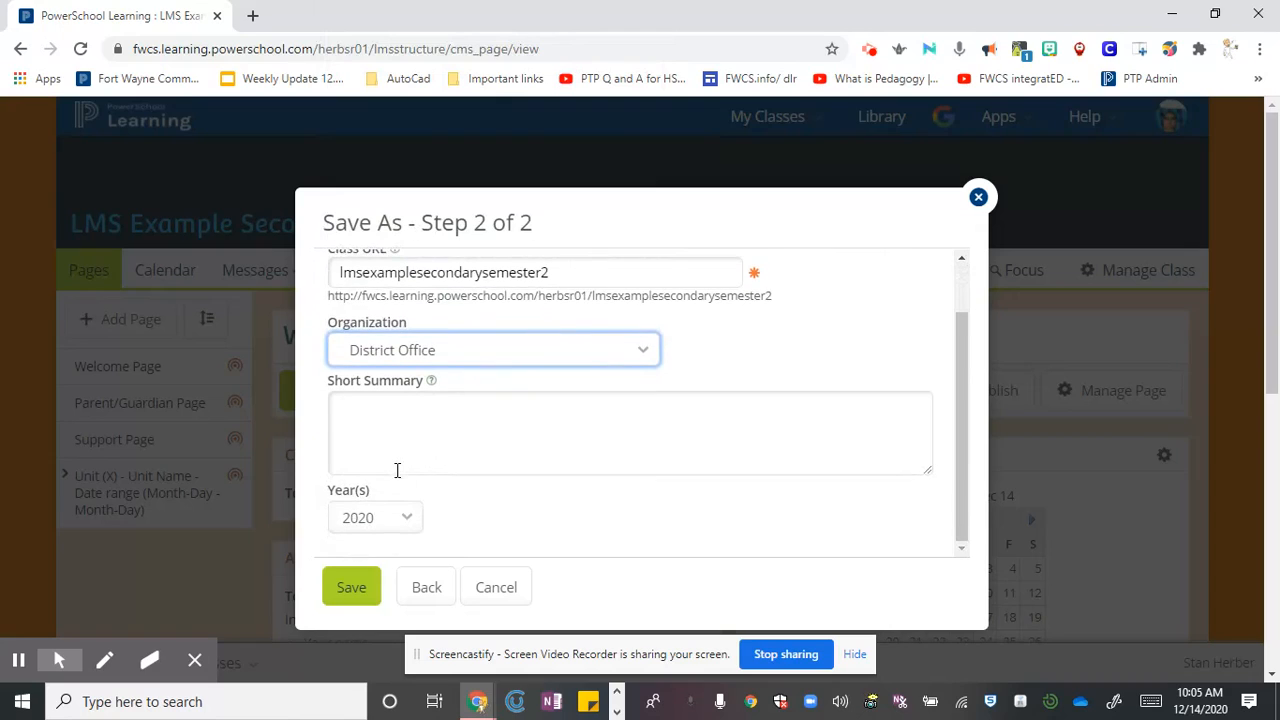
click(351, 590)
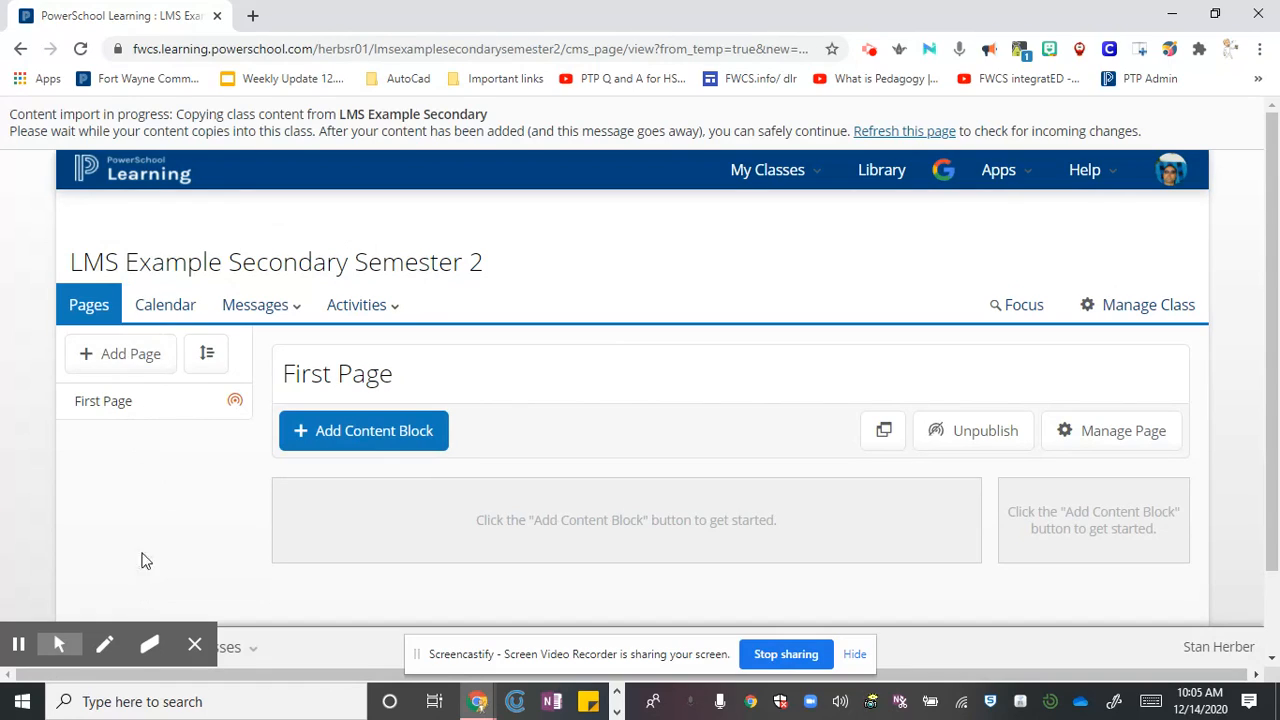
click(80, 50)
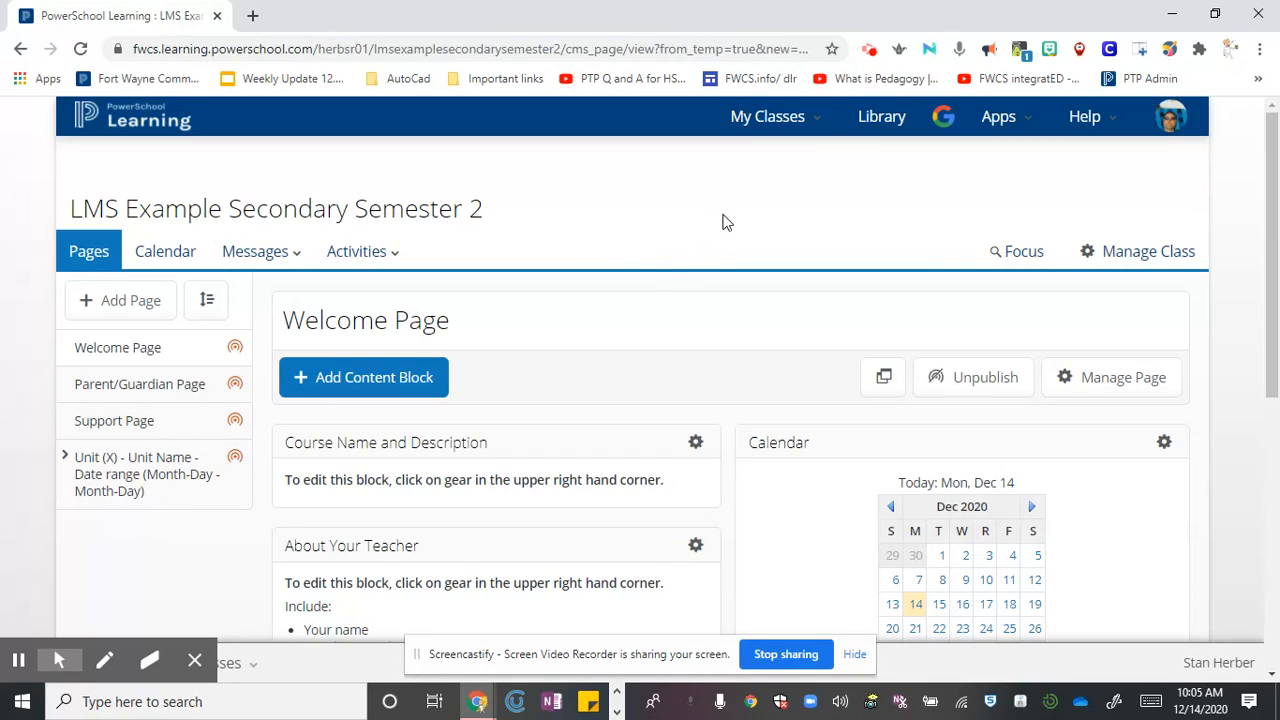
- Apply the Airy theme from the PowerSchool Learning Themes to the Semester 2 class
click(1148, 259)
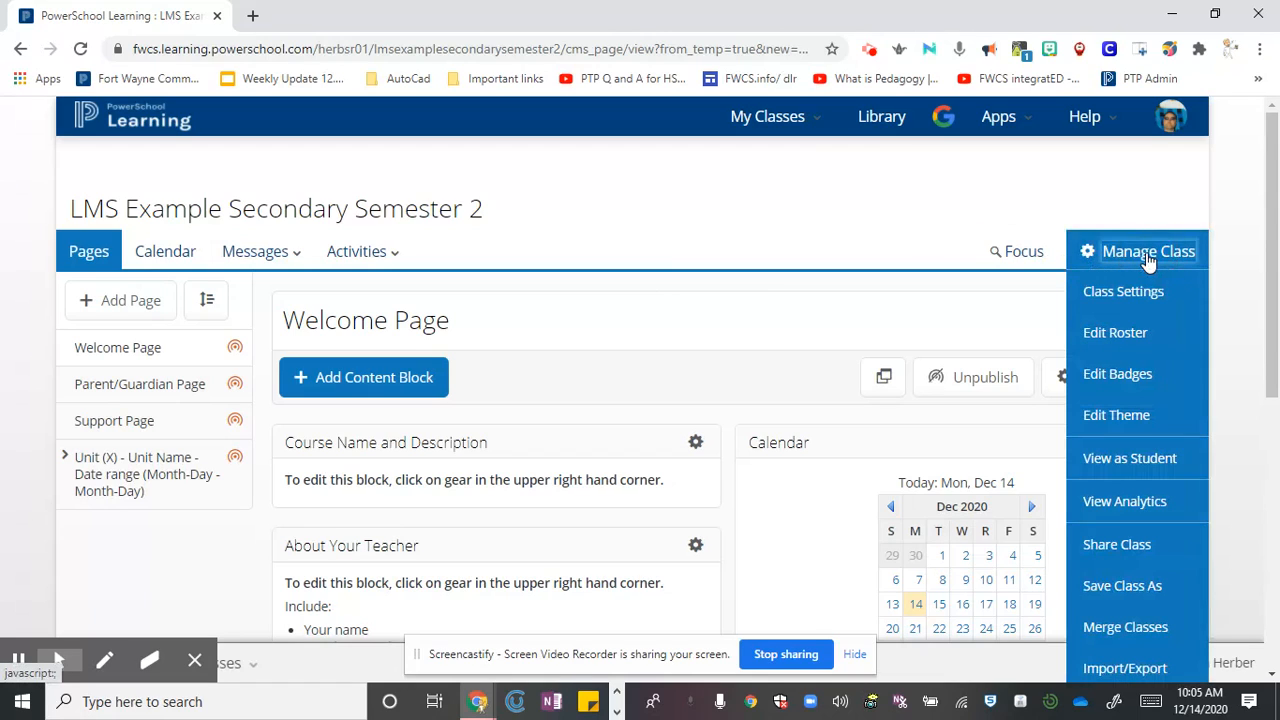
click(1118, 427)
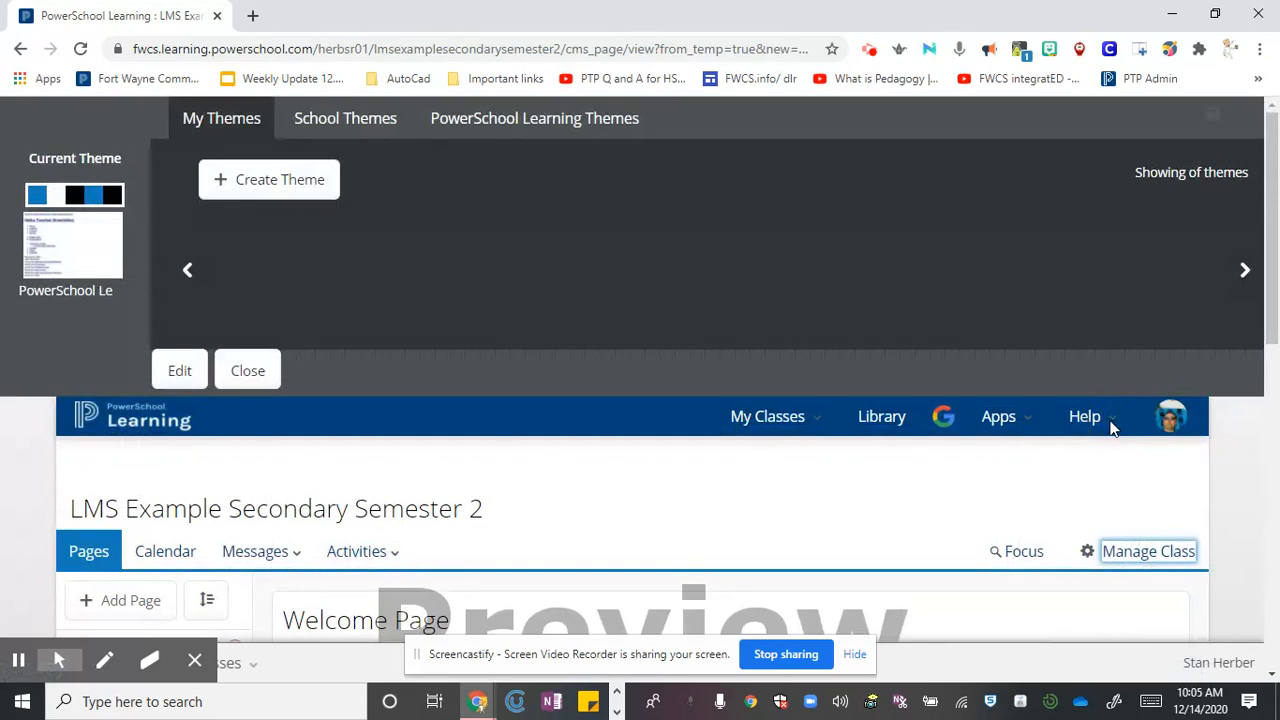
click(523, 125)
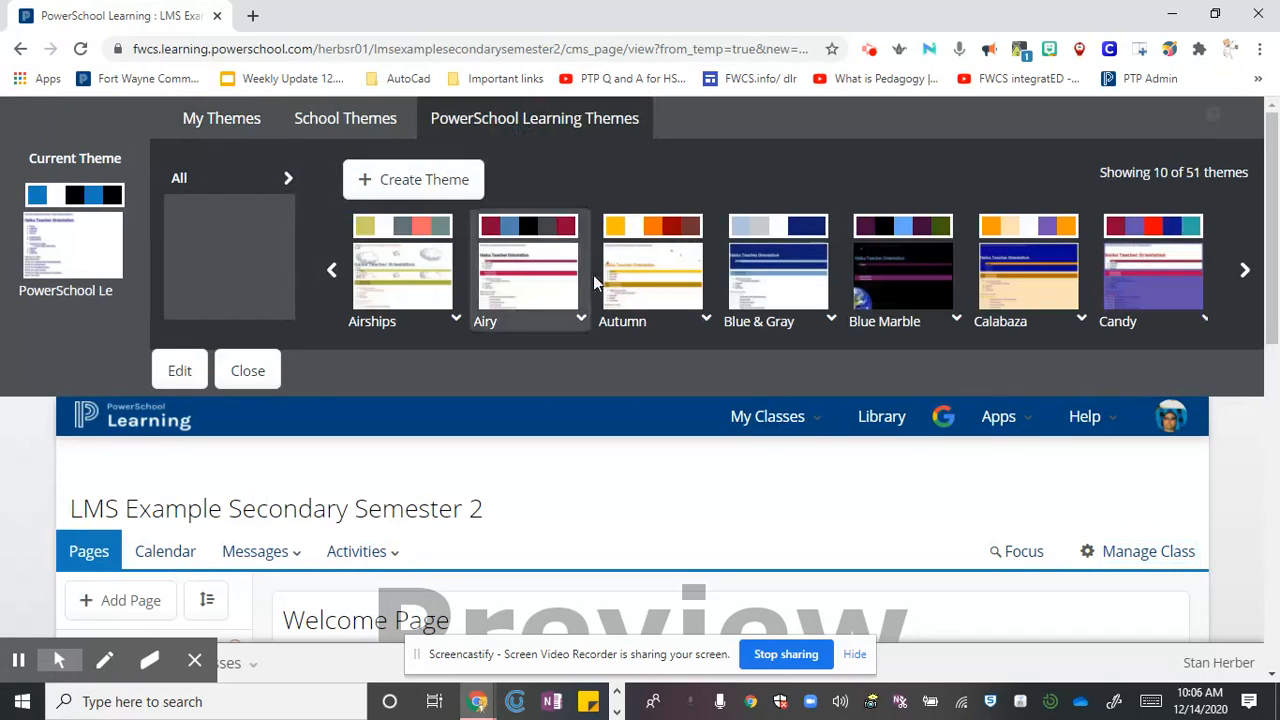
click(538, 272)
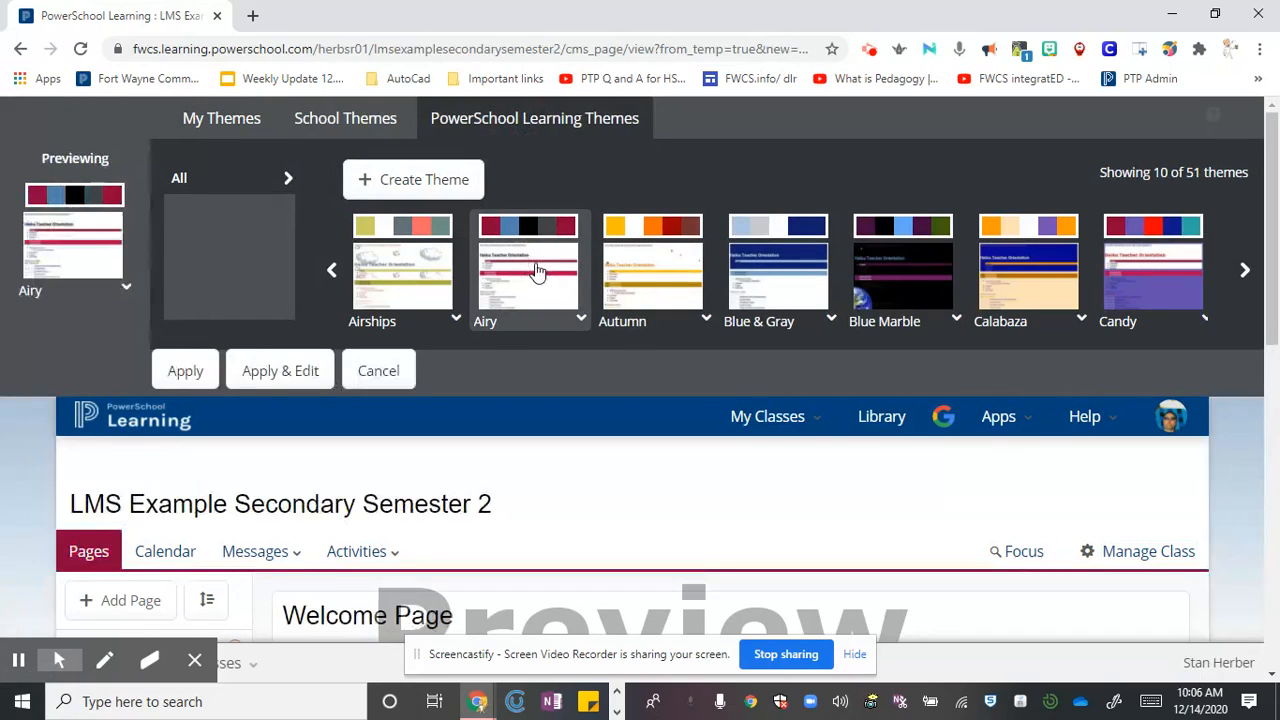
click(172, 372)
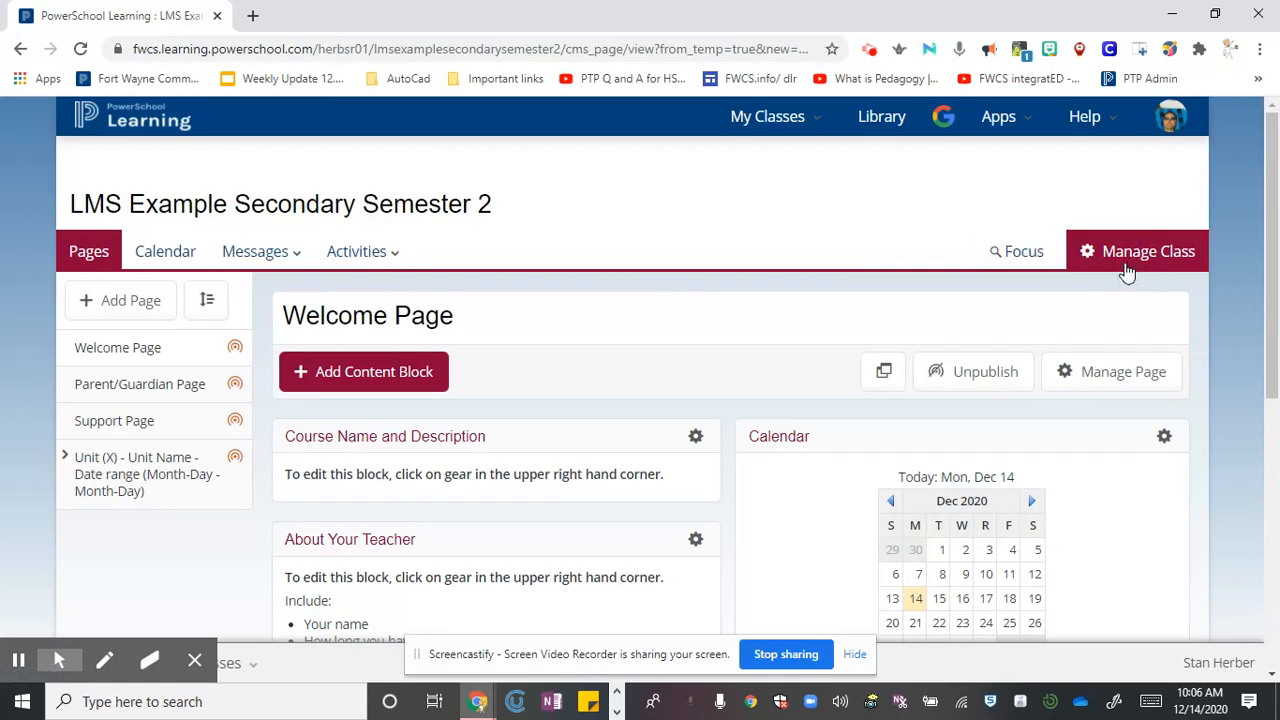
- Open the Semester 2 class's list of assignments
click(362, 252)
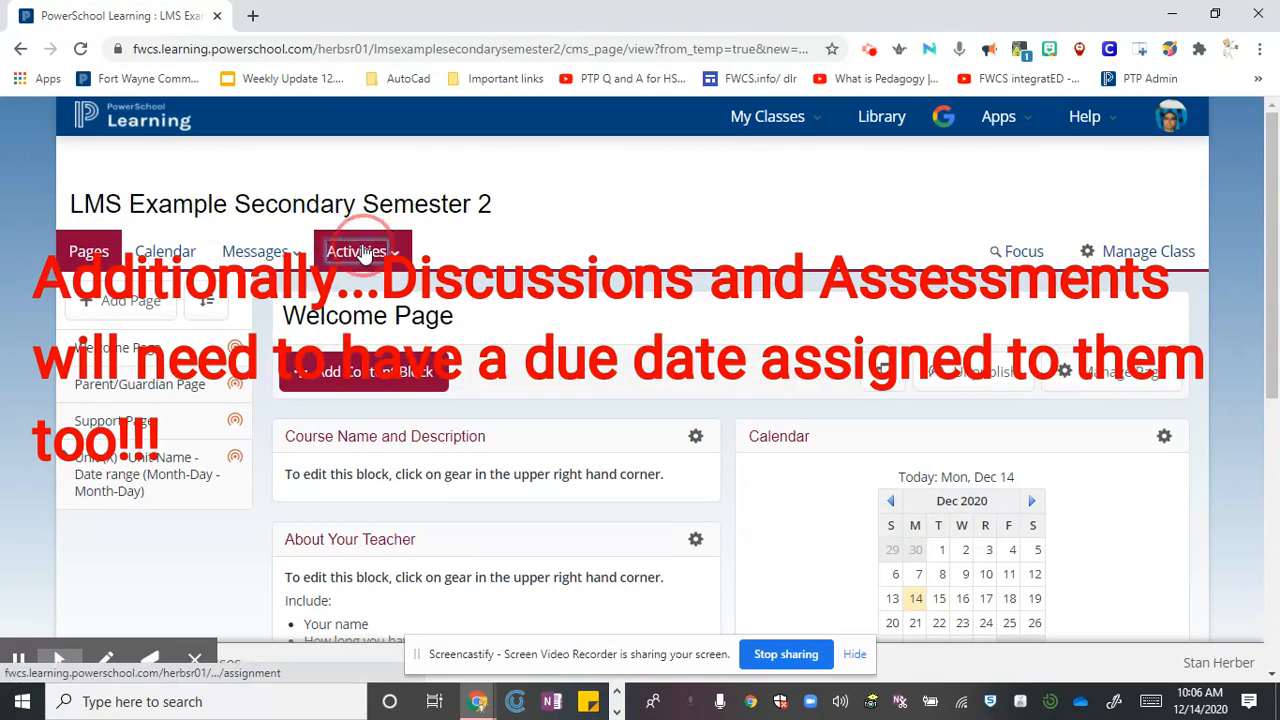
click(357, 297)
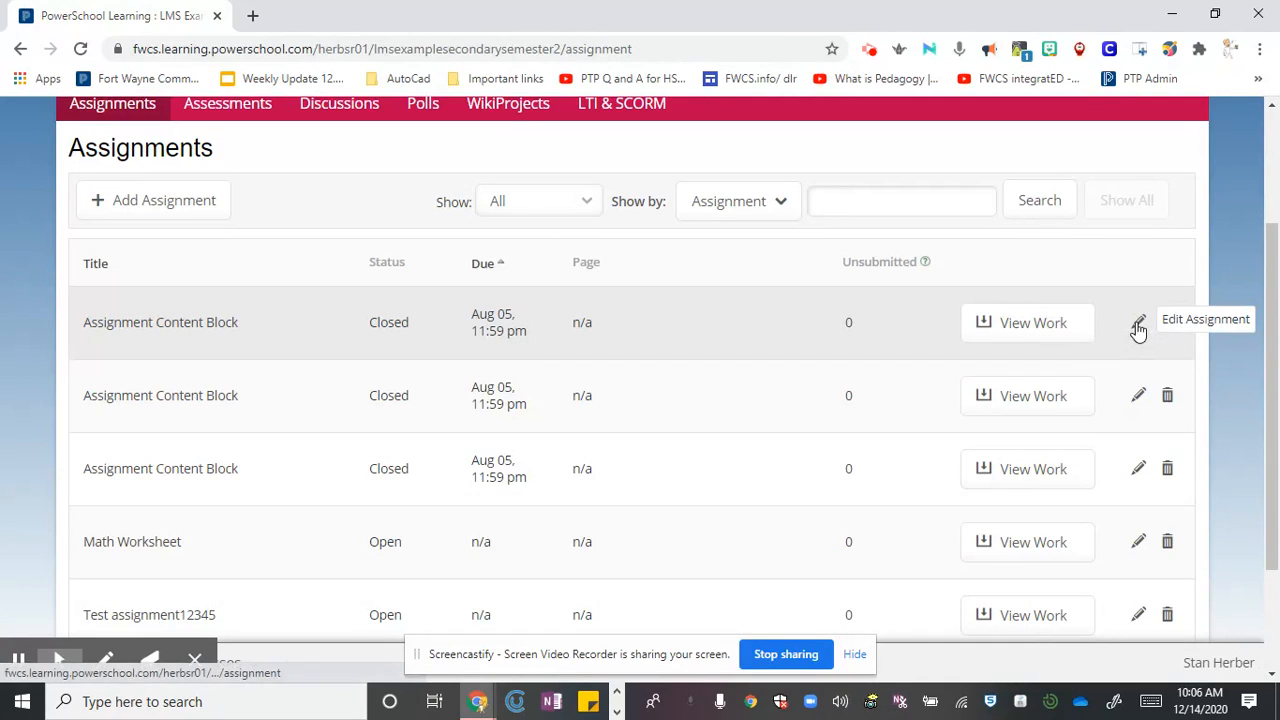
- Try the no-due-date option on the first Assignment Content Block, switch back to the August 05, 2020 due date, and save
click(1138, 323)
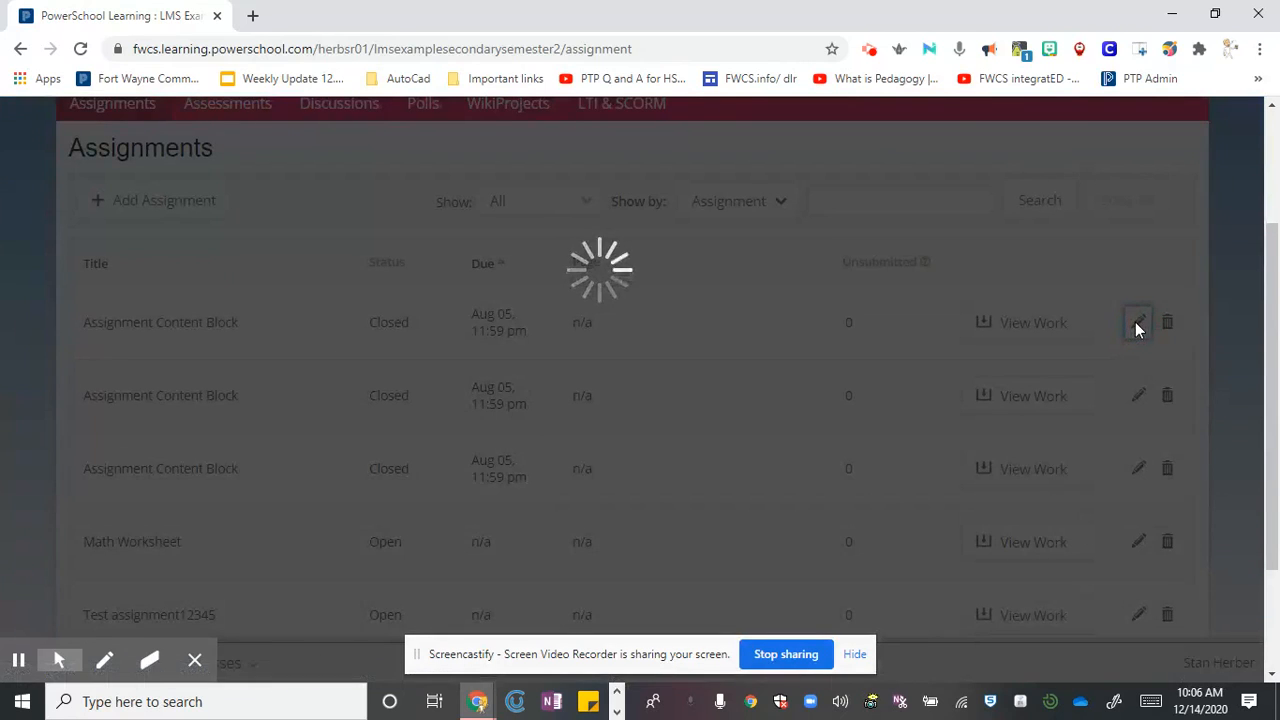
scroll(486, 335, down, 5)
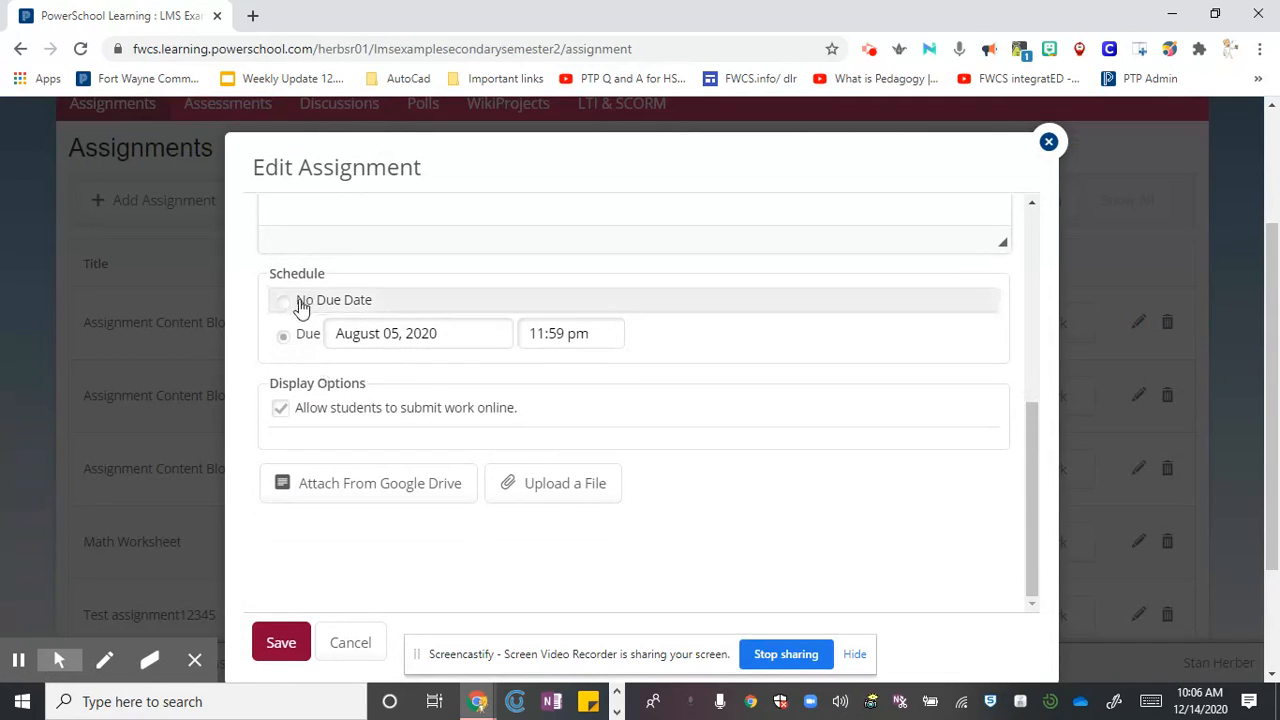
click(285, 303)
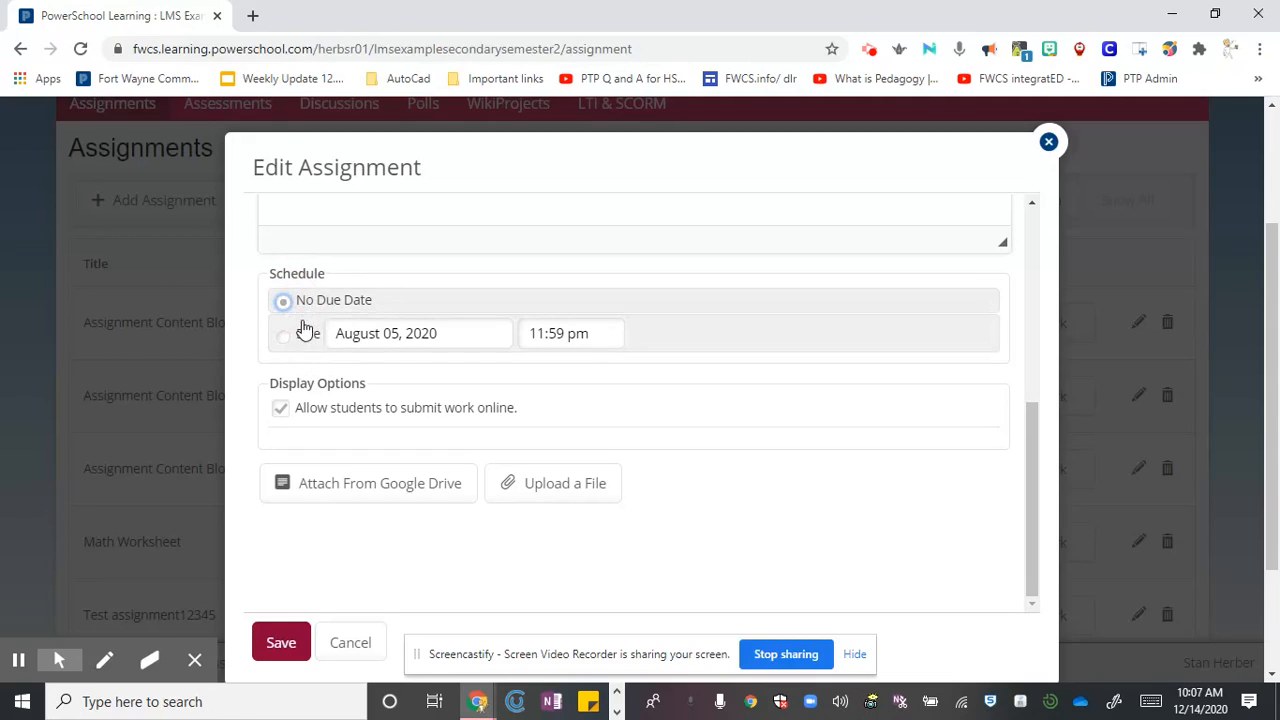
click(286, 338)
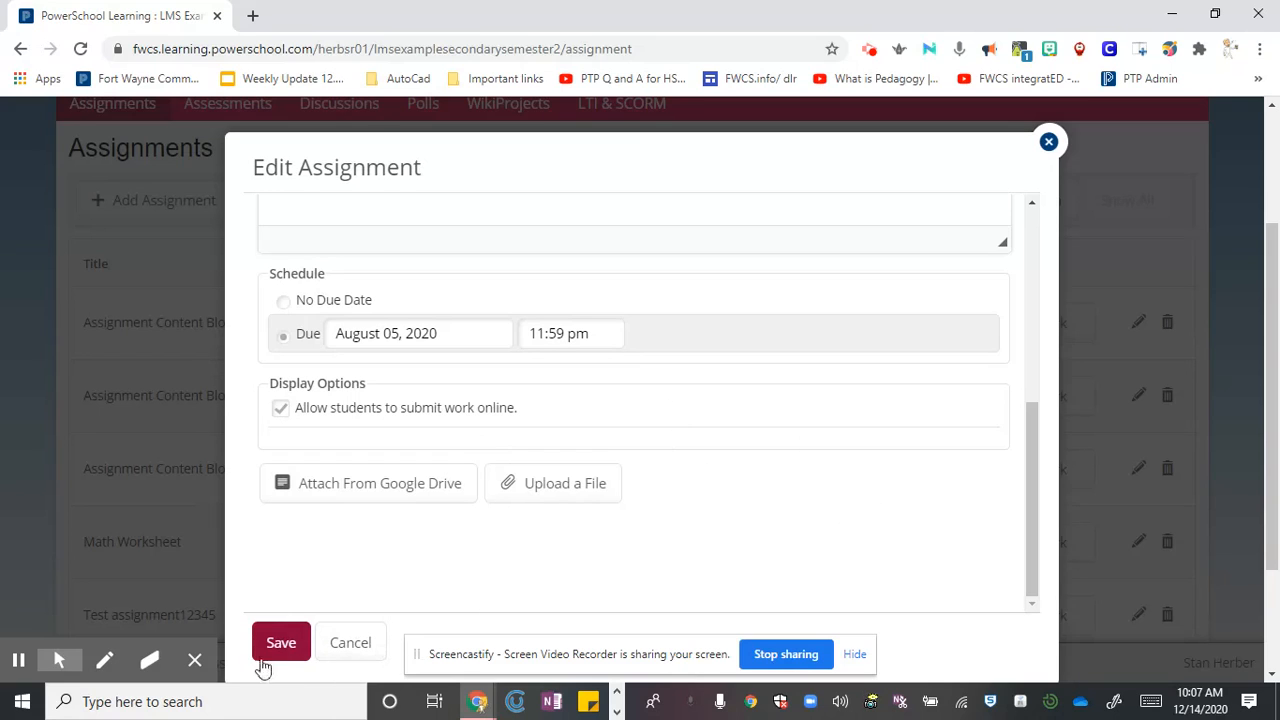
click(271, 648)
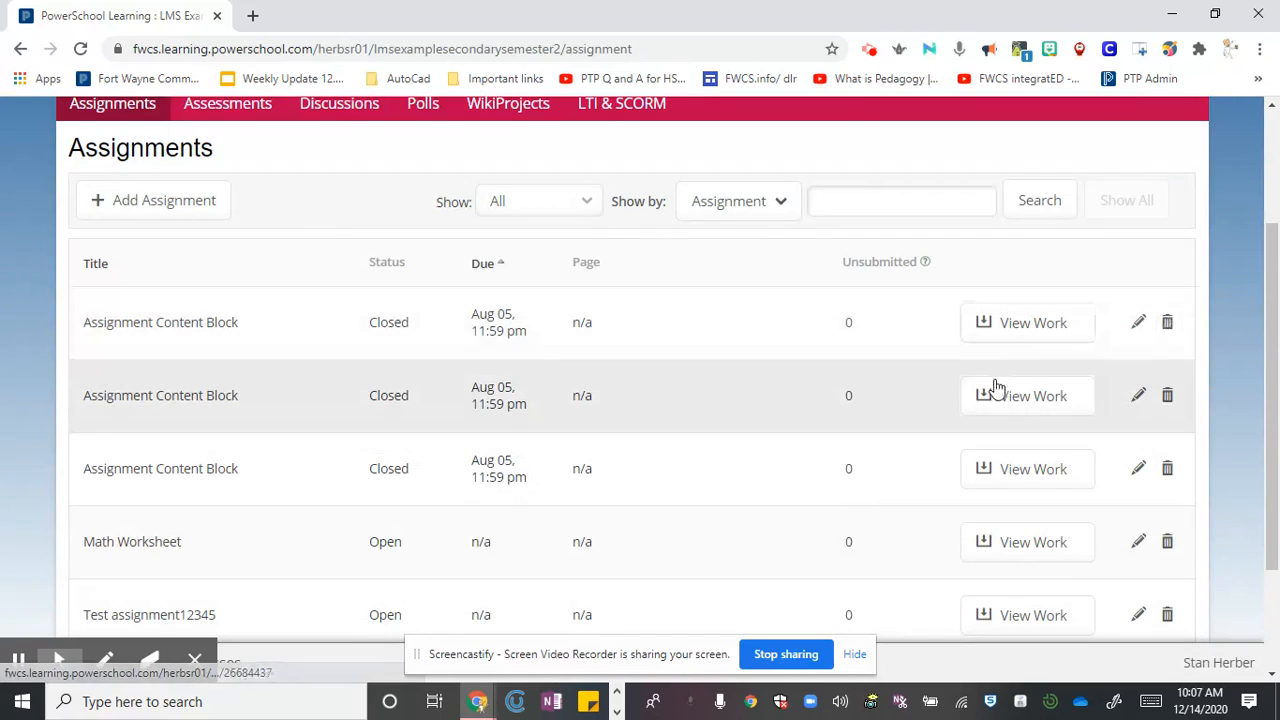
- Delete the first Assignment Content Block in the list, including its attachments and associated student work
click(1167, 324)
click(684, 296)
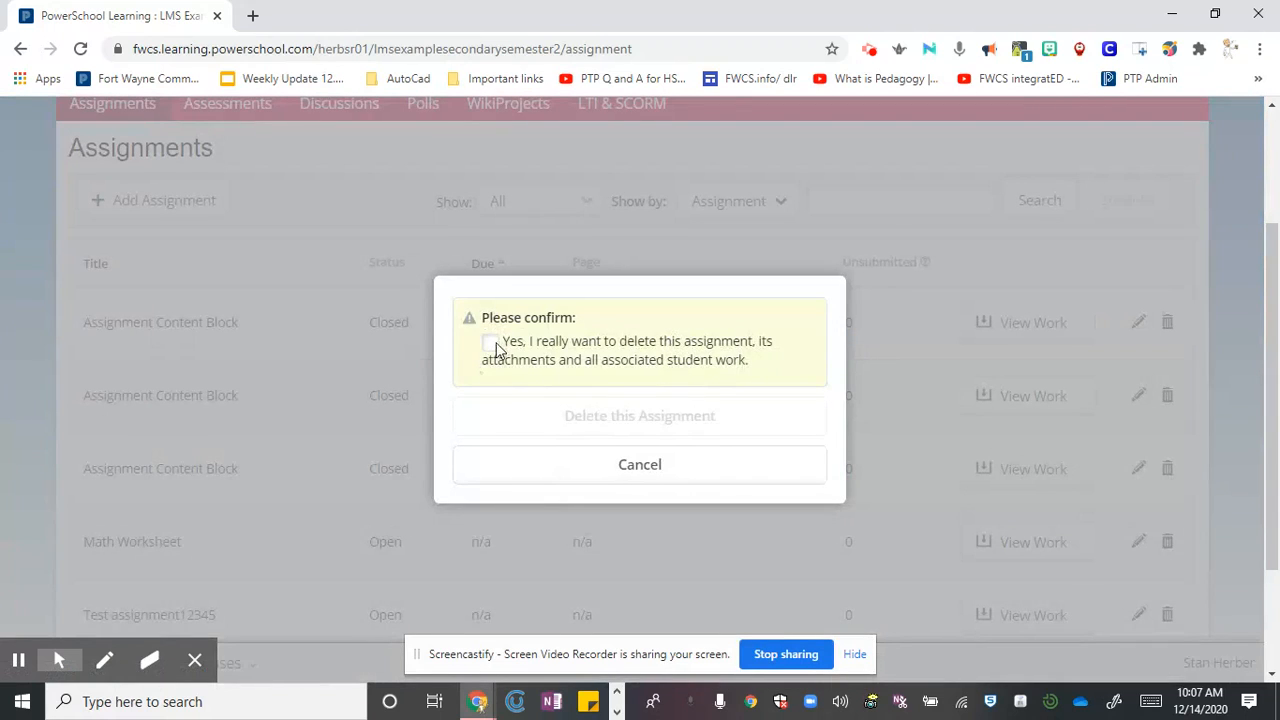
click(490, 343)
click(607, 418)
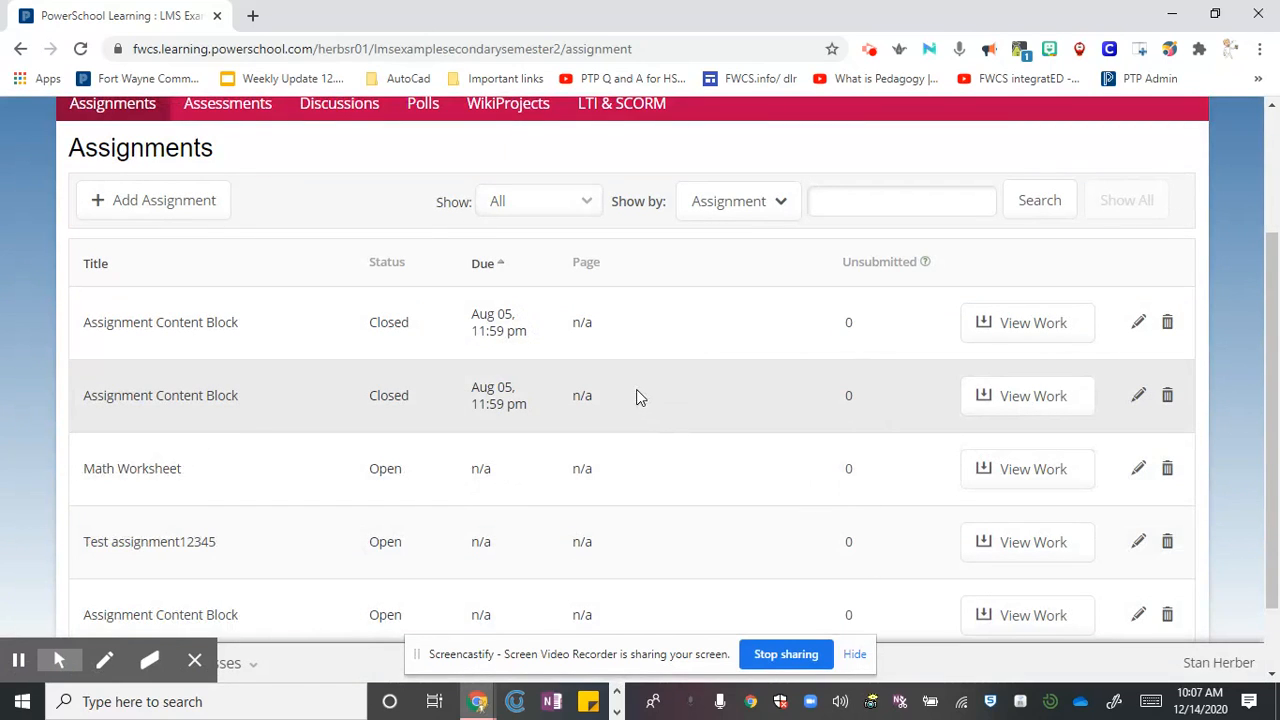
- Give Test assignment12345 a due date of December 21, 2020 at 11:59 pm and save it
scroll(705, 387, down, 1)
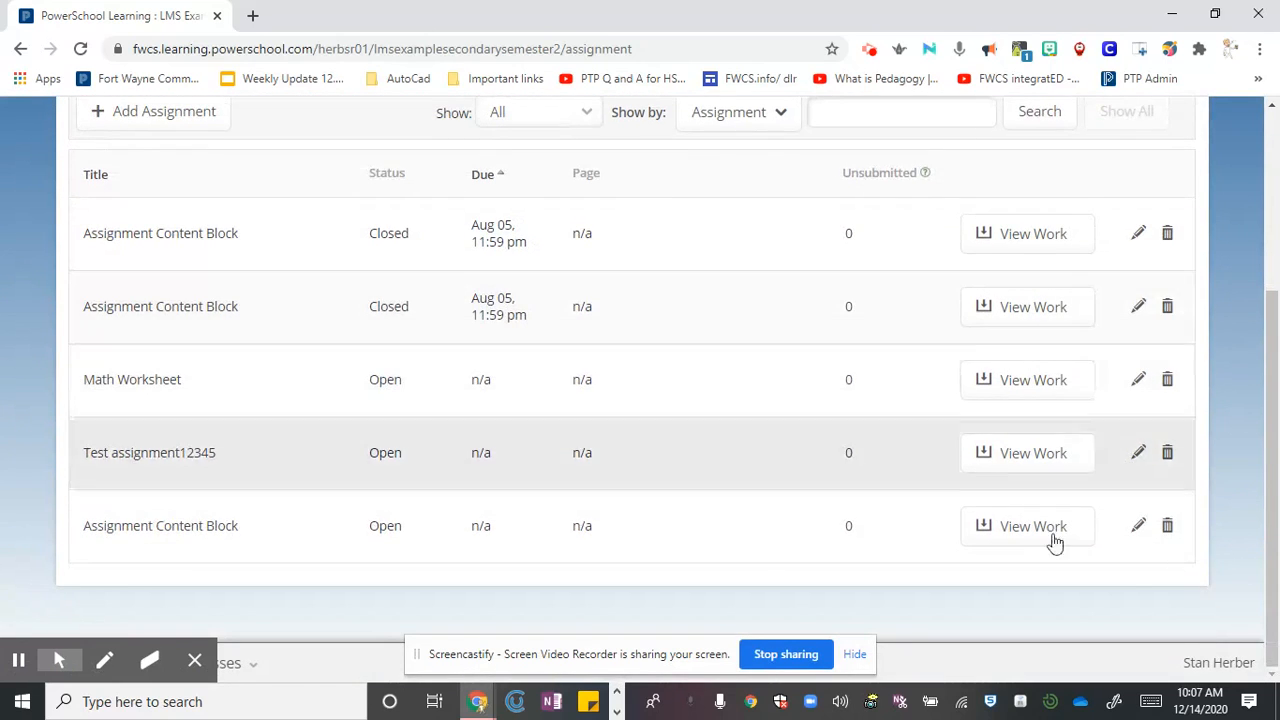
click(1139, 456)
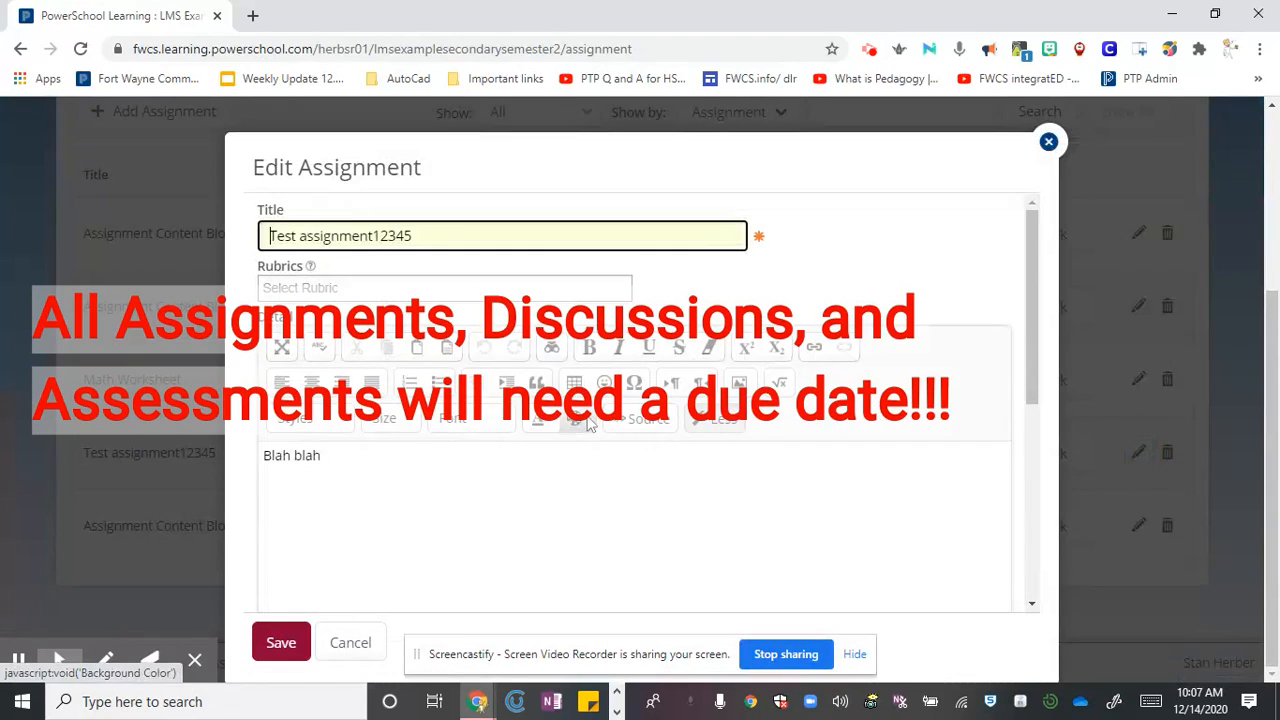
scroll(447, 425, down, 5)
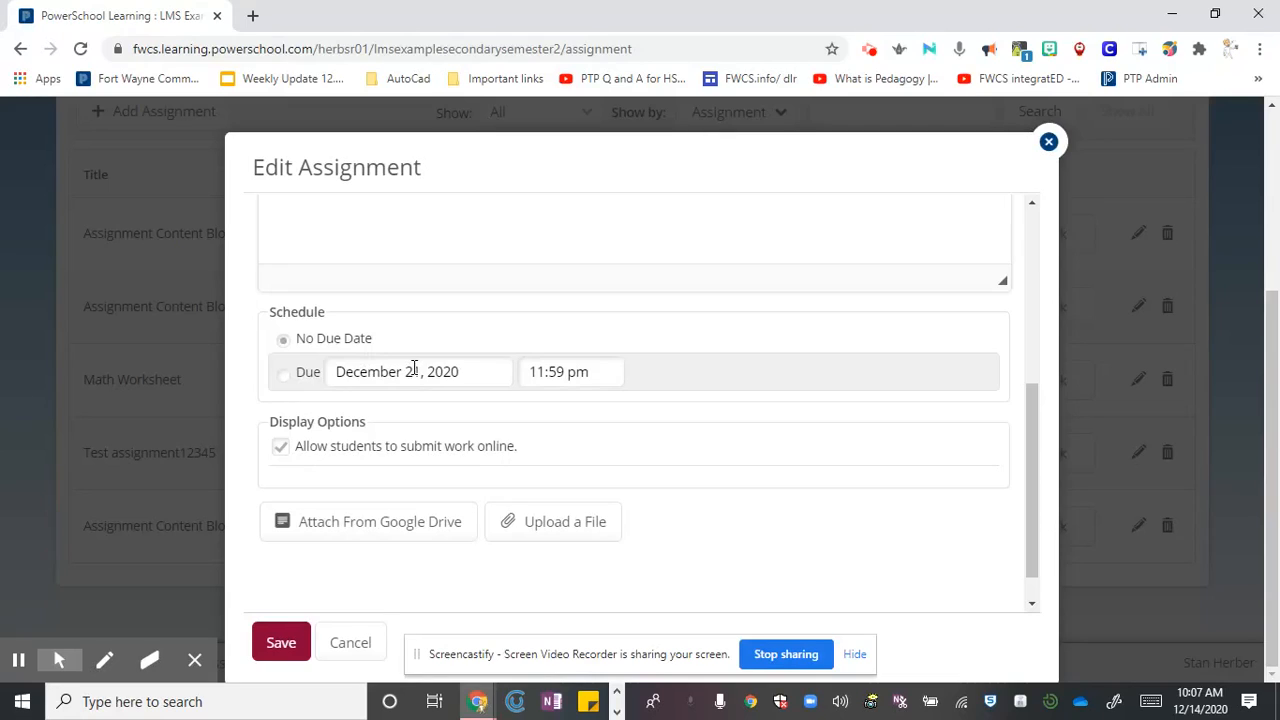
click(285, 375)
click(280, 641)
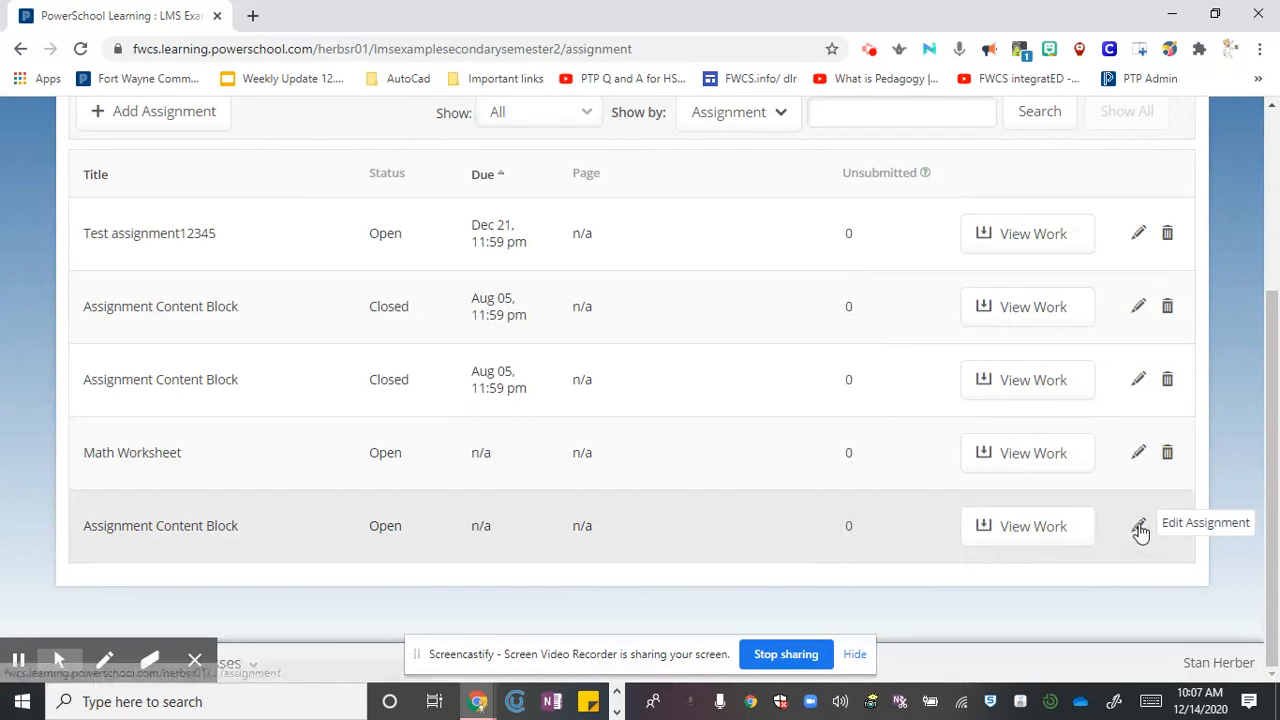
- Give the Assignment Content Block that has no due date a due date of December 24, 2020 at 11:59 pm and save it
click(1136, 528)
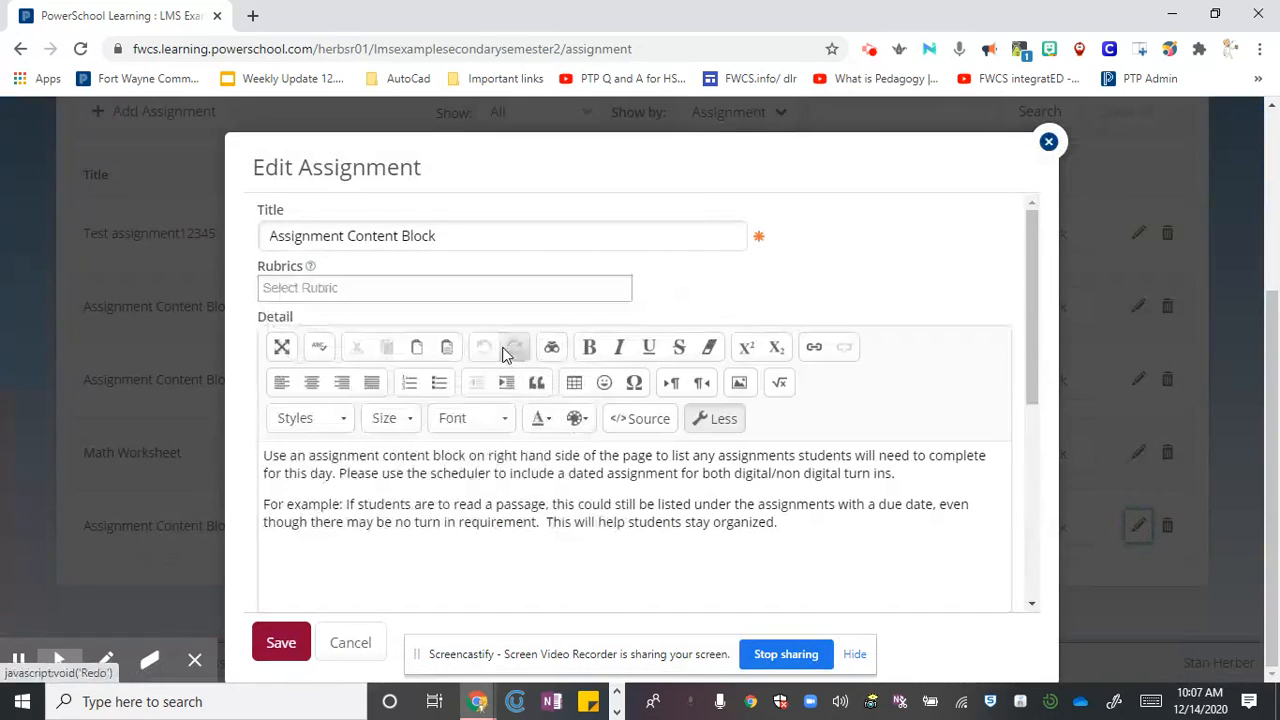
scroll(480, 334, down, 4)
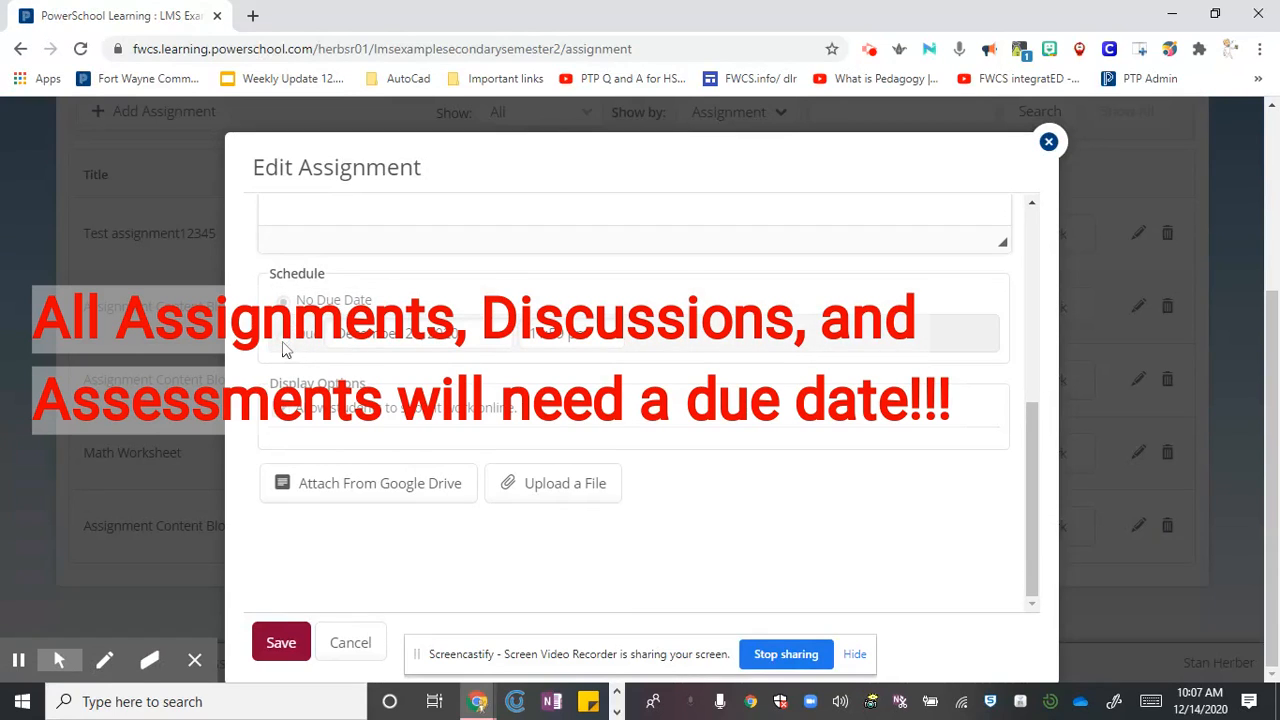
click(283, 338)
click(416, 336)
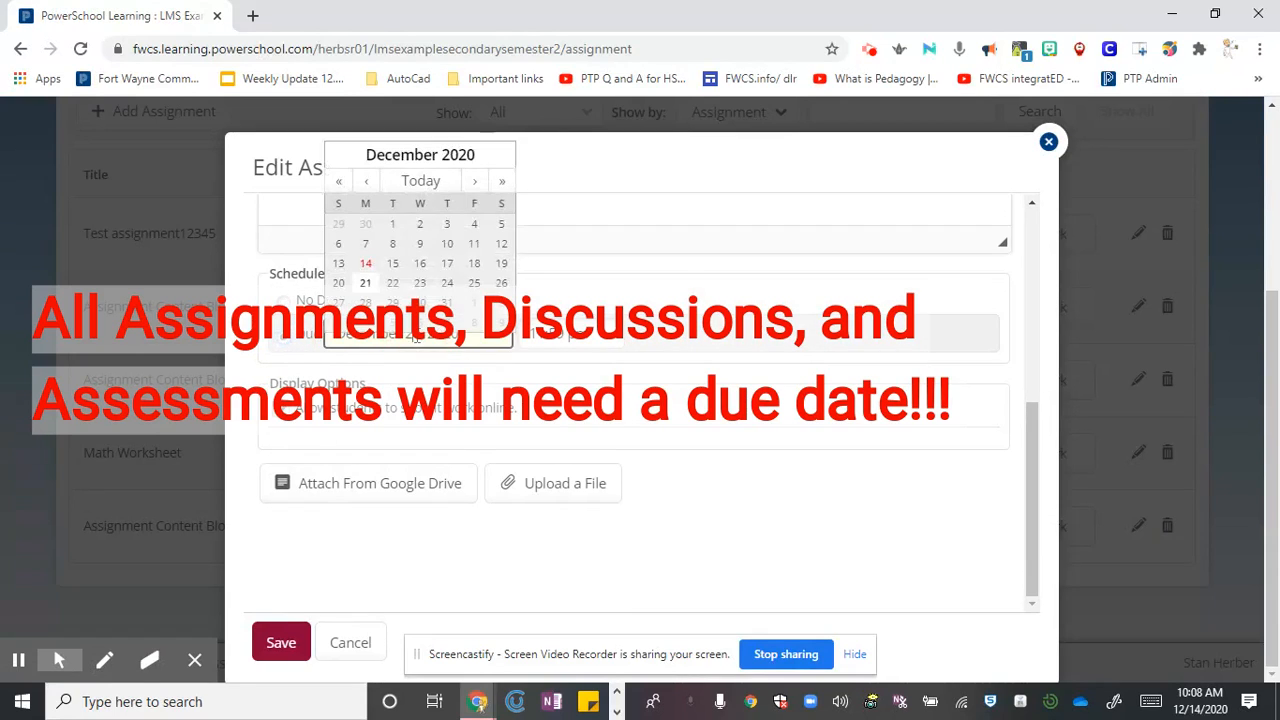
click(446, 284)
click(292, 640)
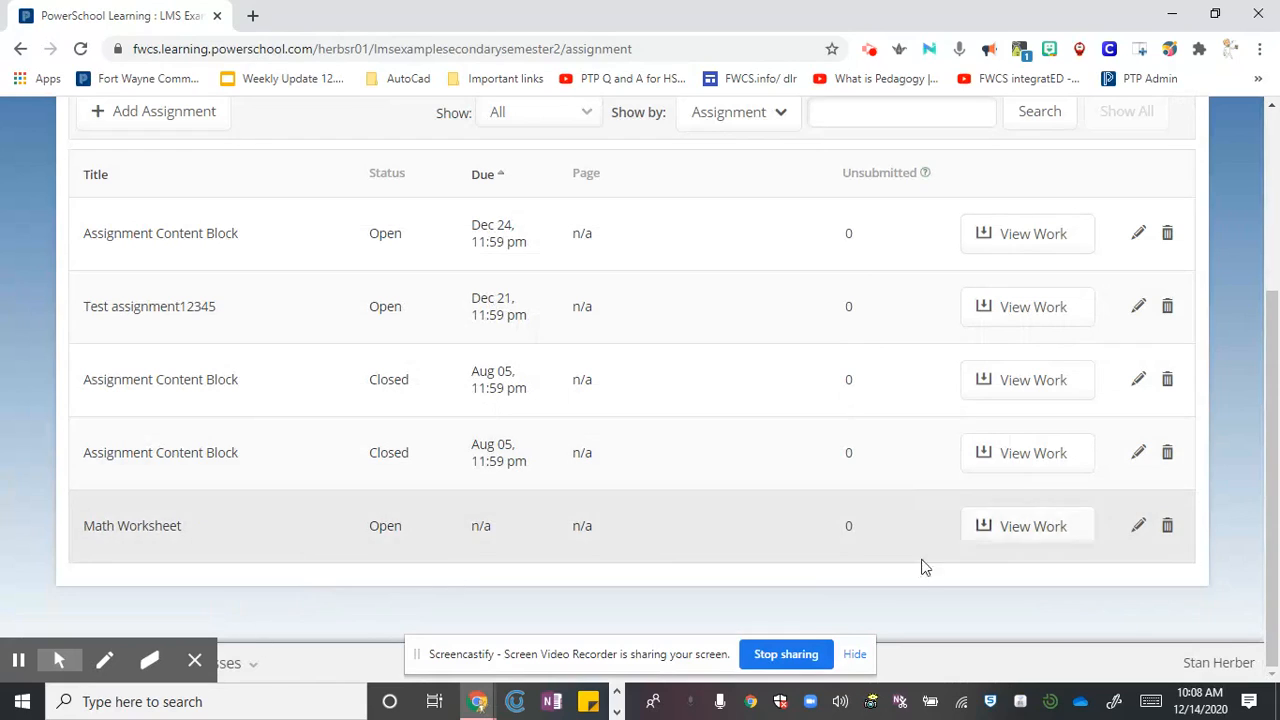
scroll(995, 310, up, 2)
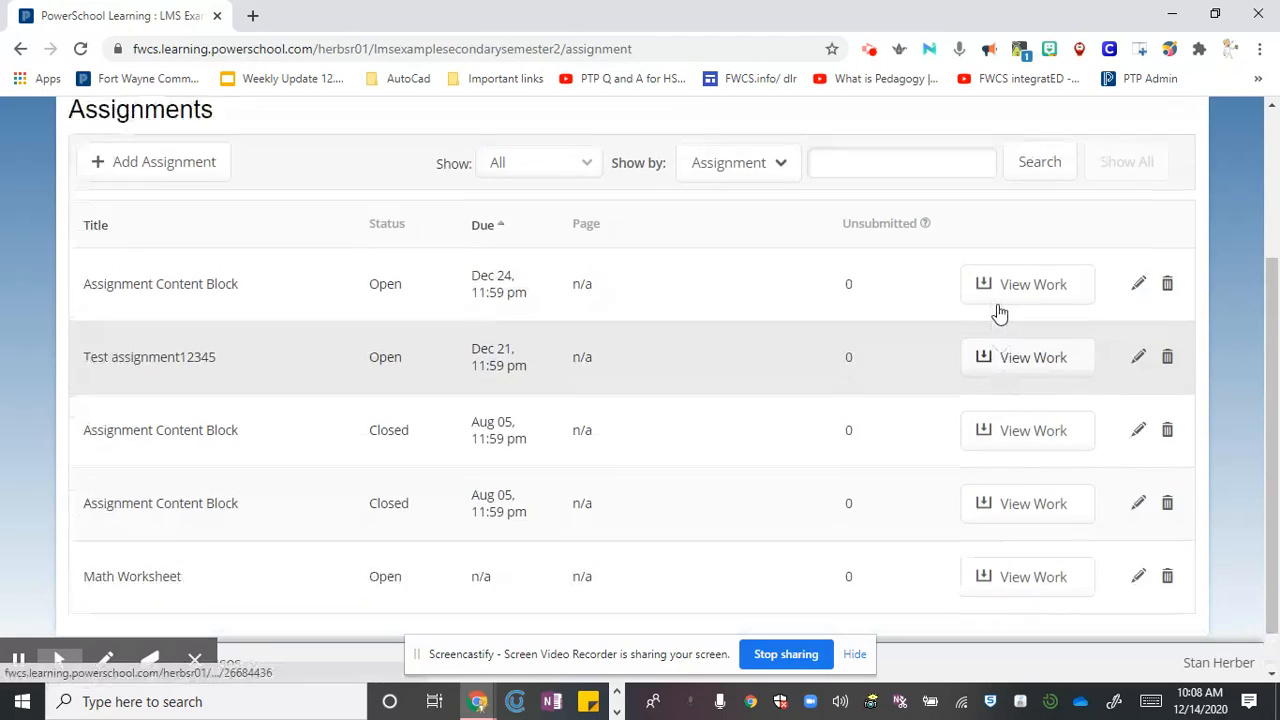
scroll(1100, 290, down, 2)
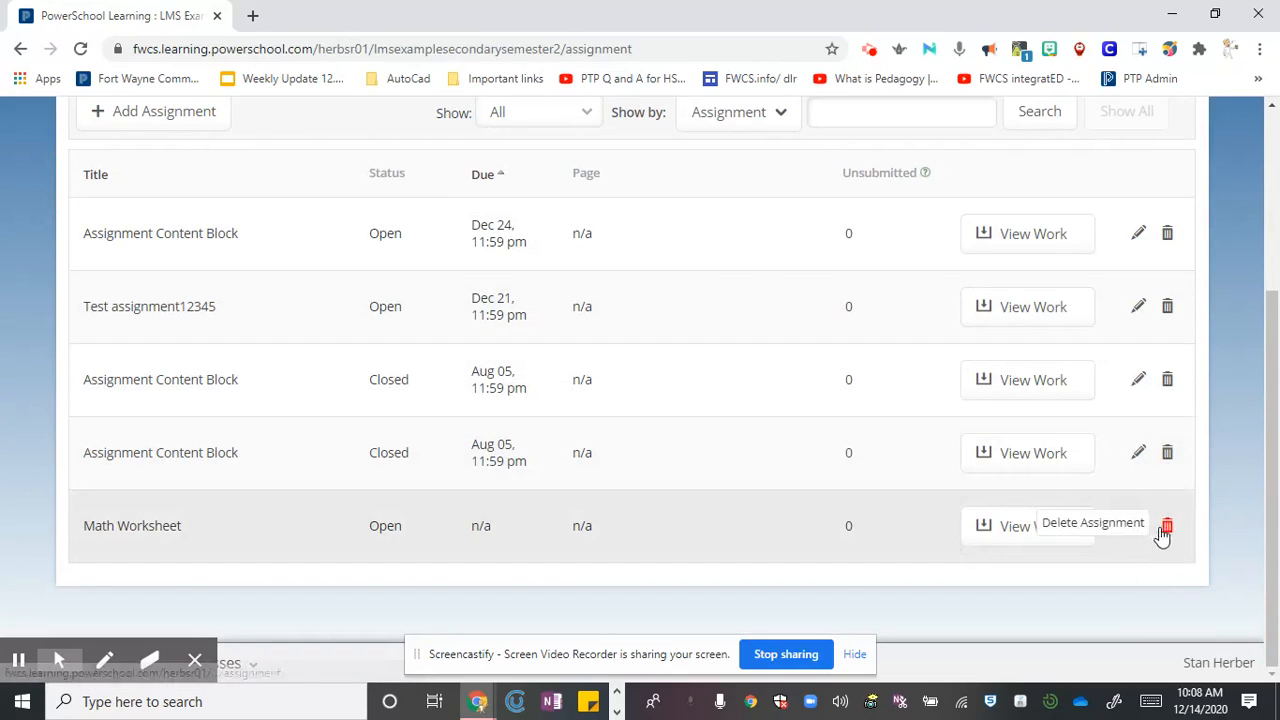
- Return to the class's Welcome Page and view the Merge Classes dialog for LMS Example Secondary Semester 2, closing it without merging
scroll(937, 429, up, 3)
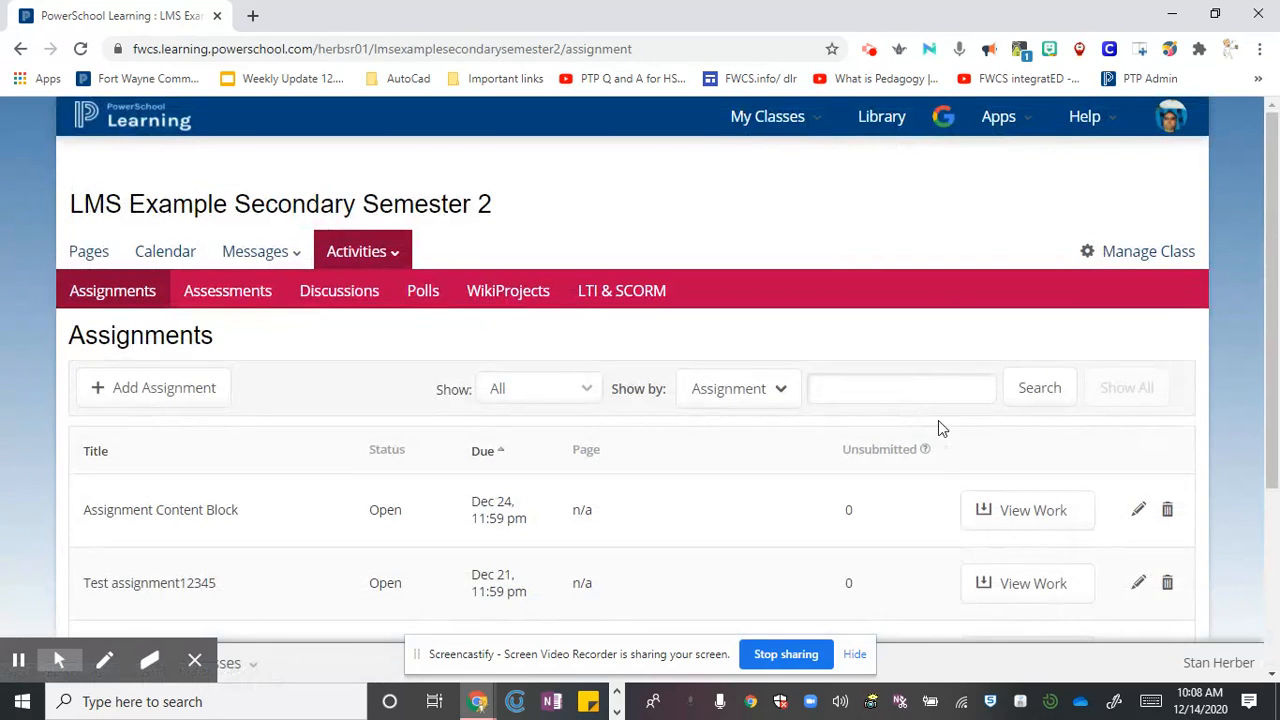
click(102, 251)
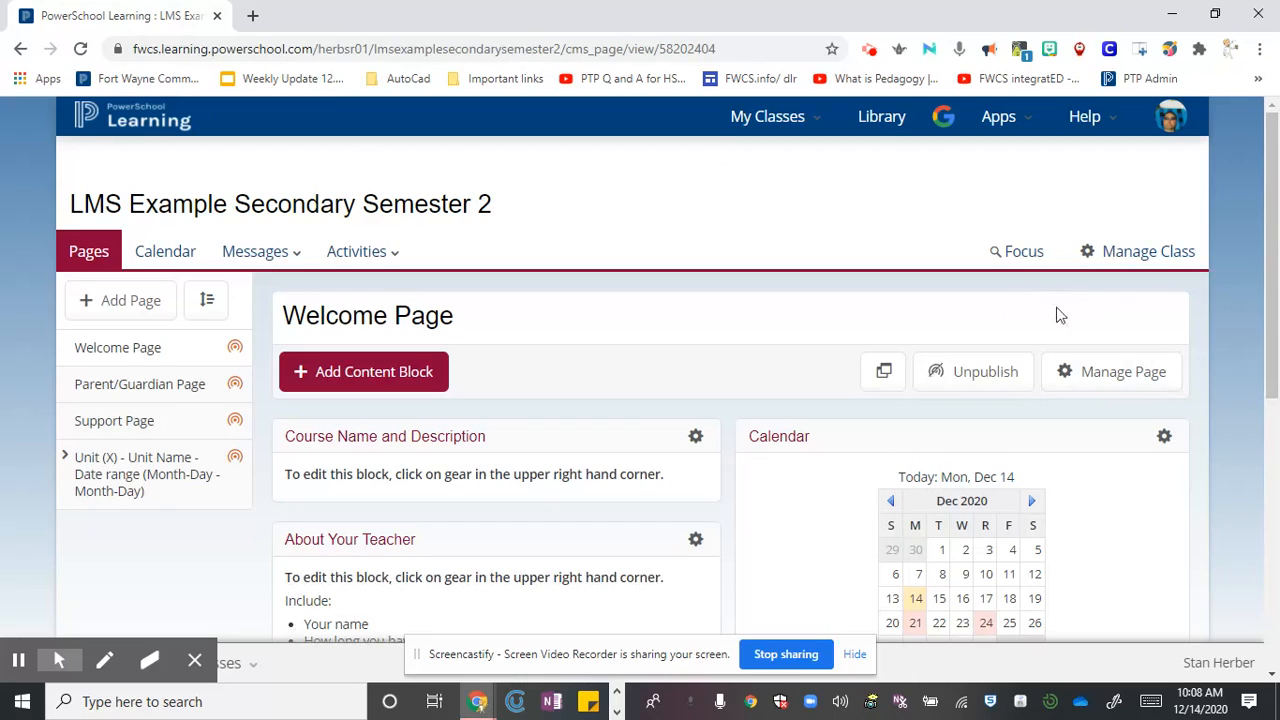
click(1137, 258)
scroll(1100, 300, down, 2)
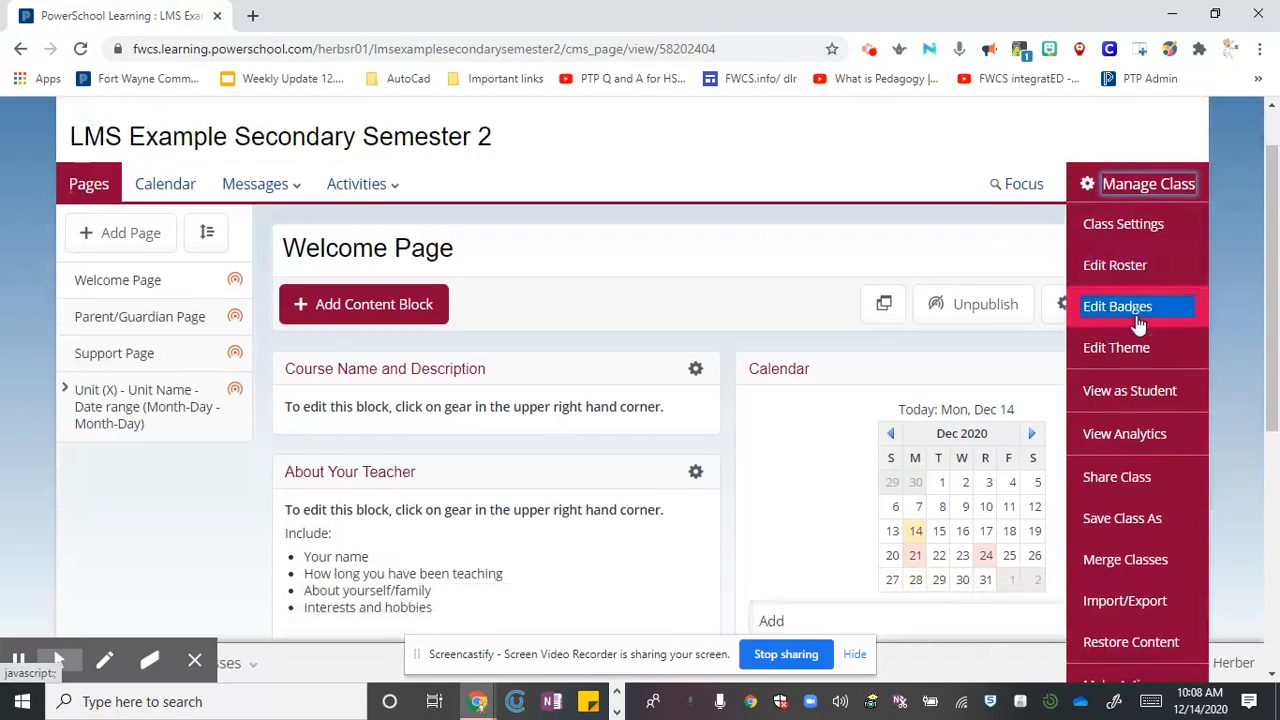
scroll(1150, 240, up, 2)
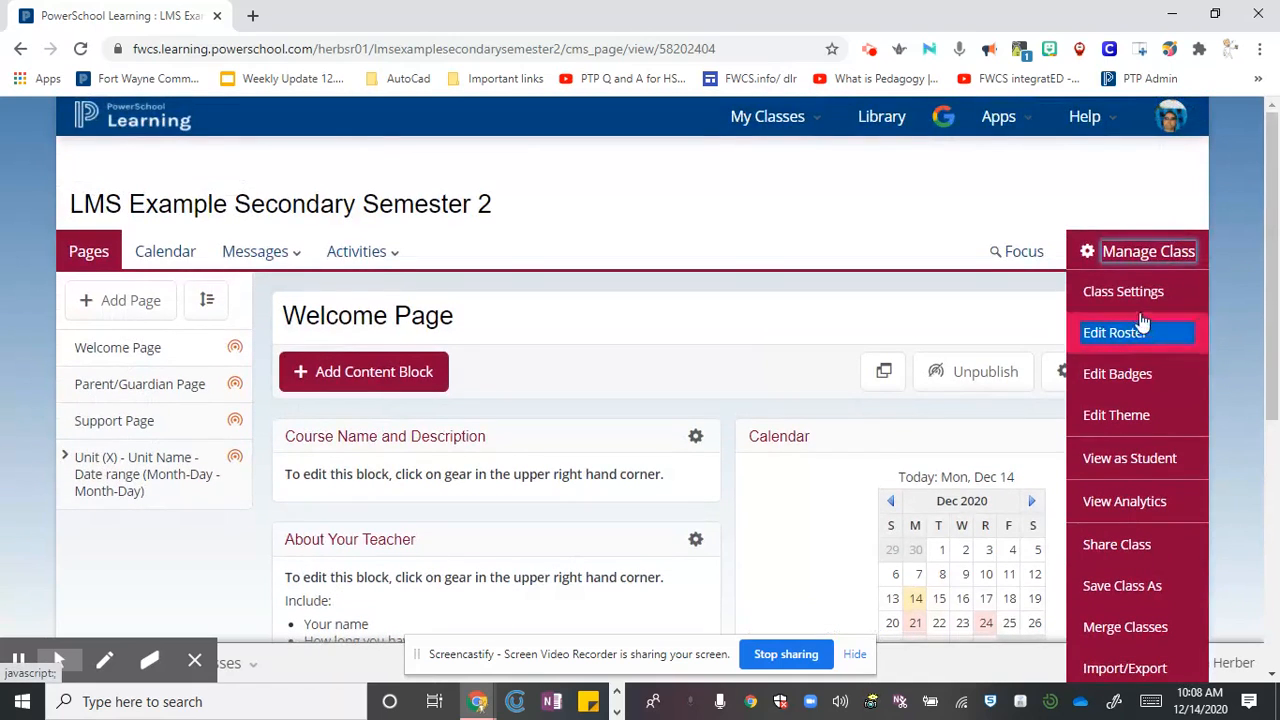
scroll(1140, 290, down, 4)
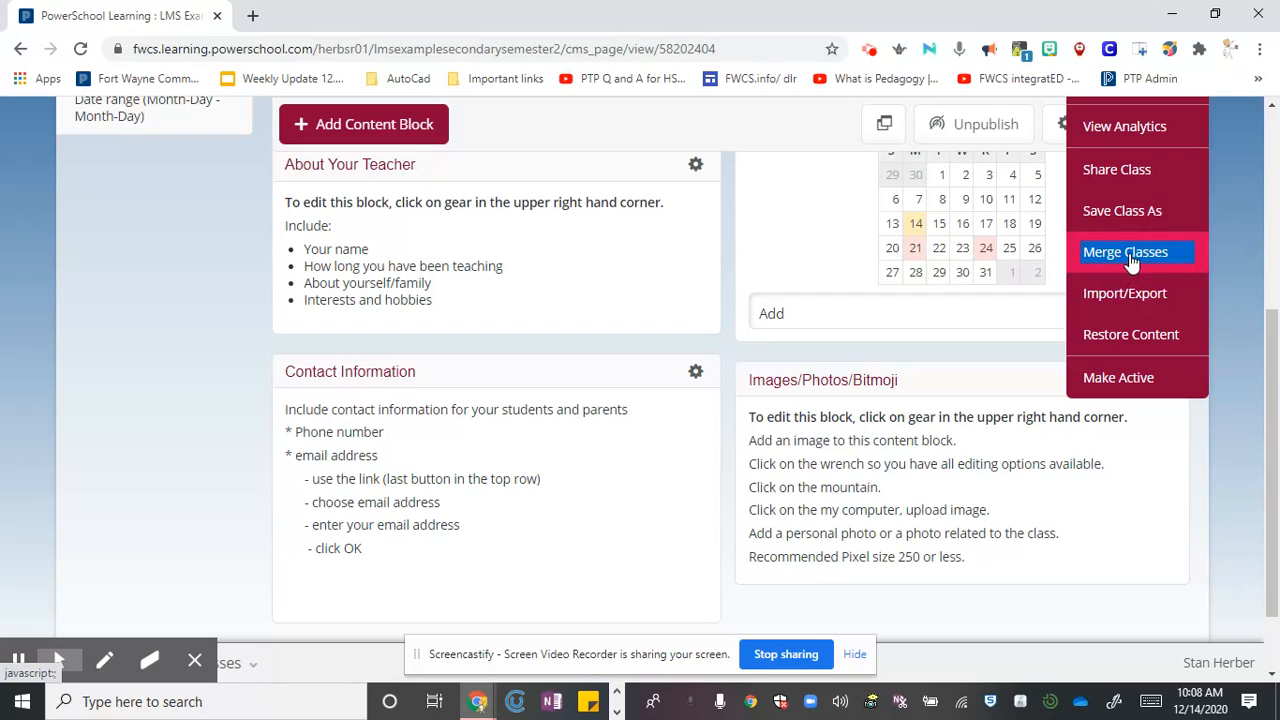
click(1127, 253)
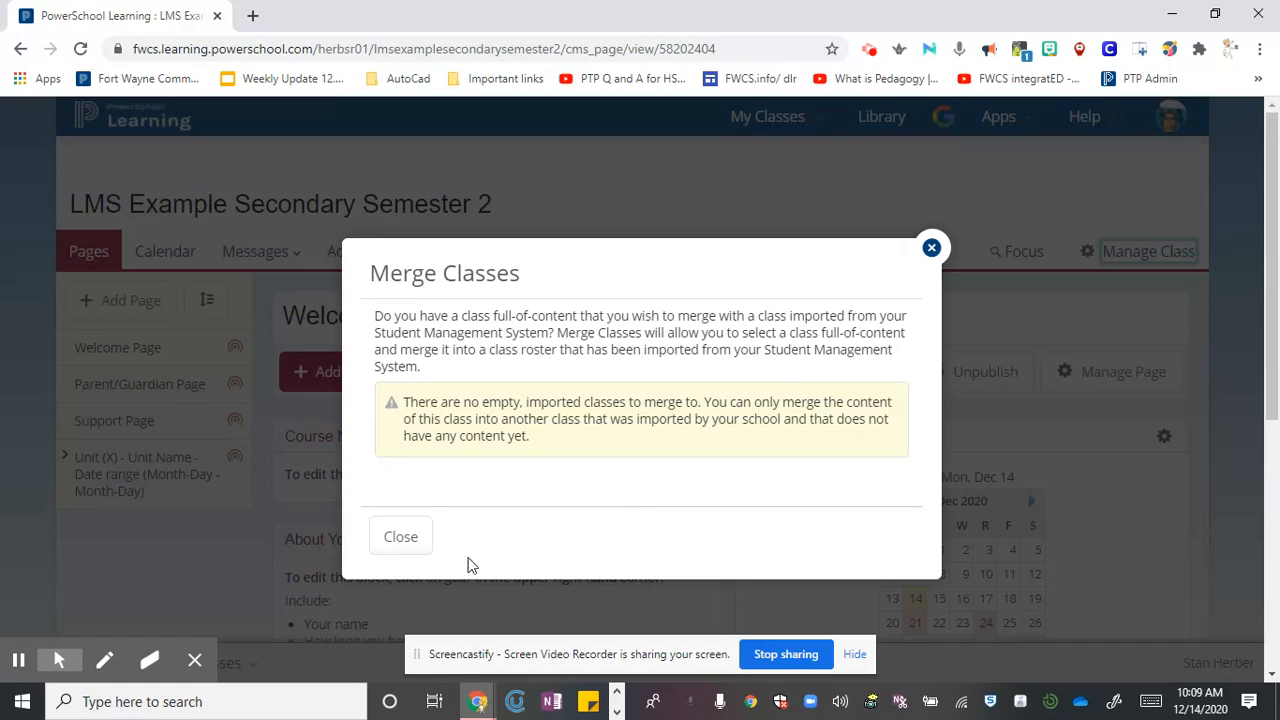
click(393, 540)
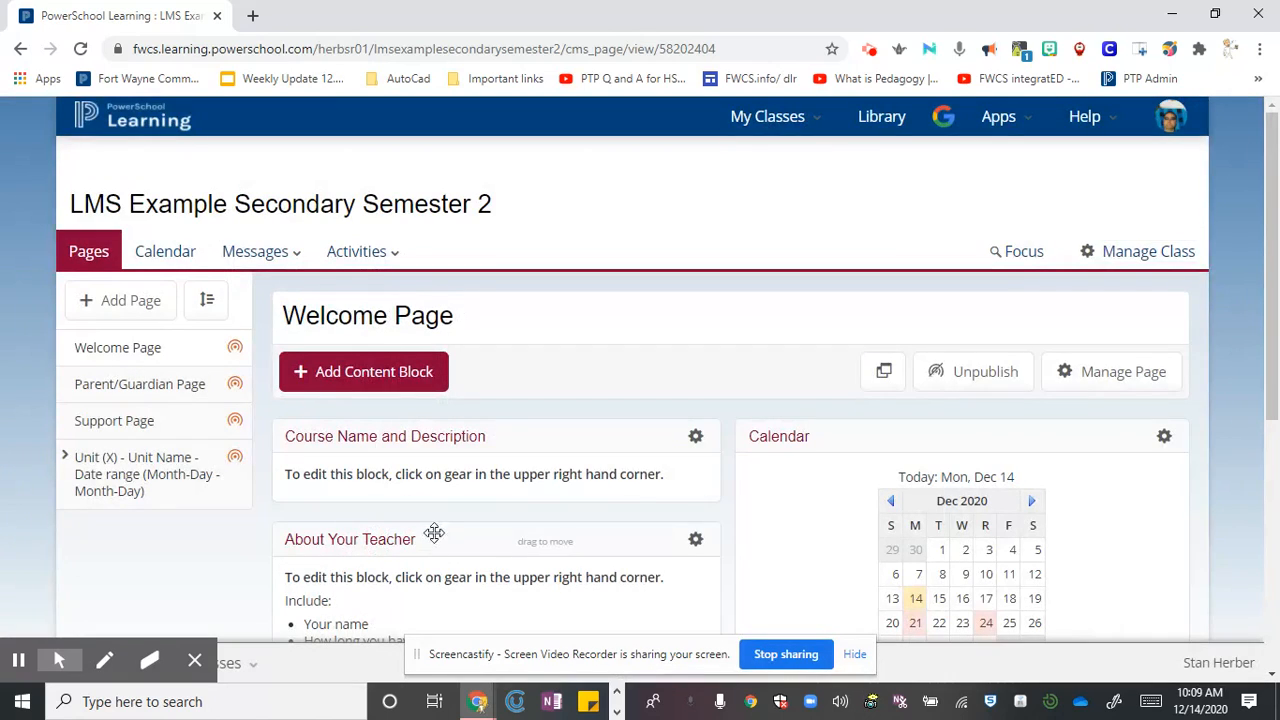